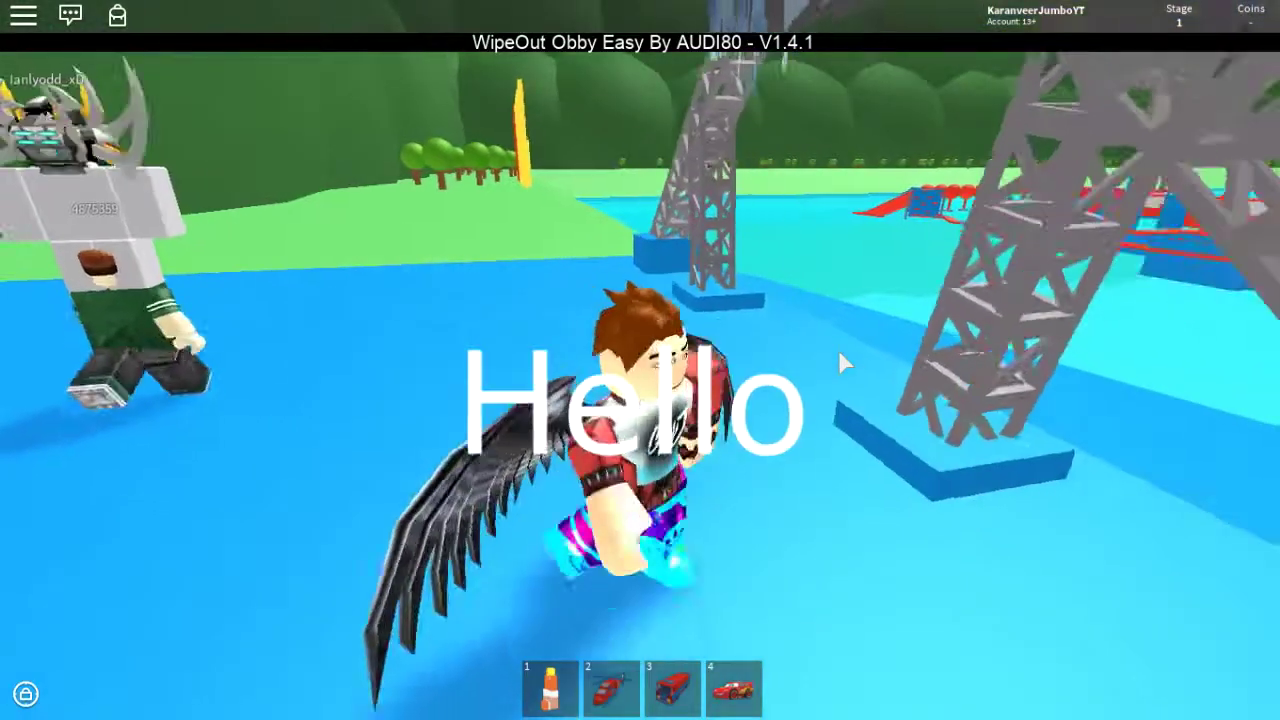
Walk away from spawn past the VIP sign, turning the camera toward the course walkway
key("s")
key("Right")
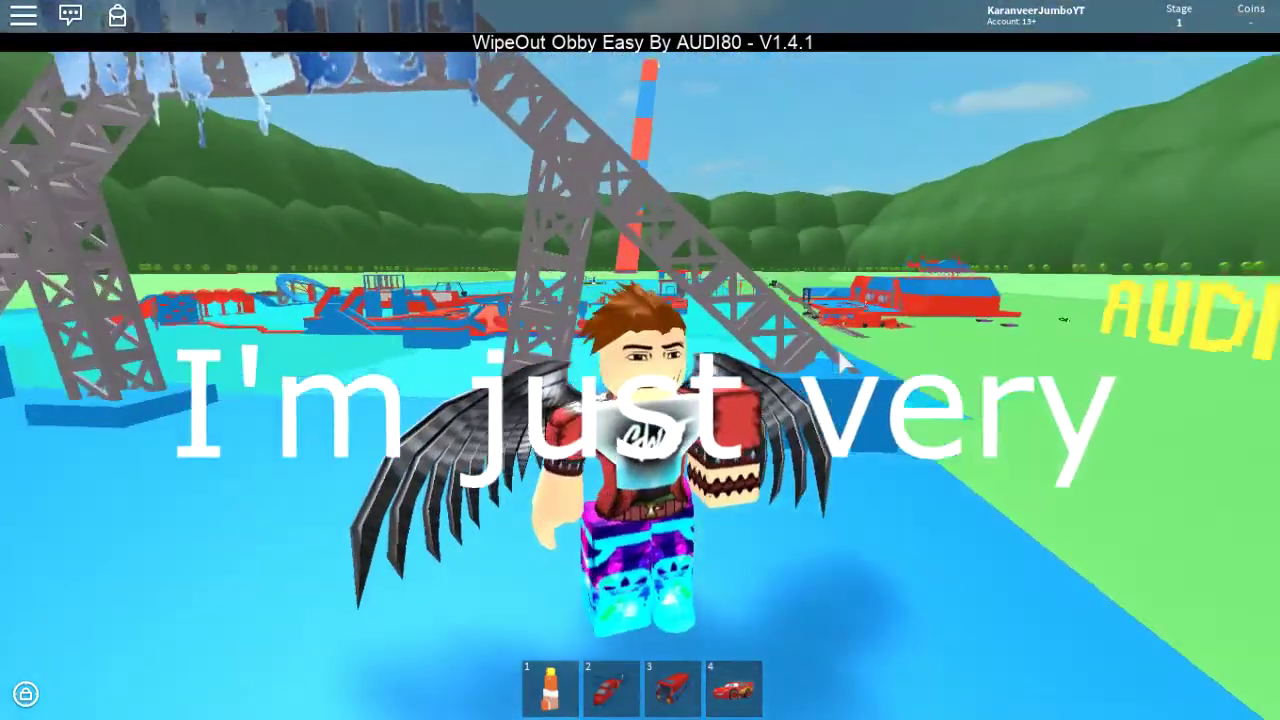
key("Right")
key("w")
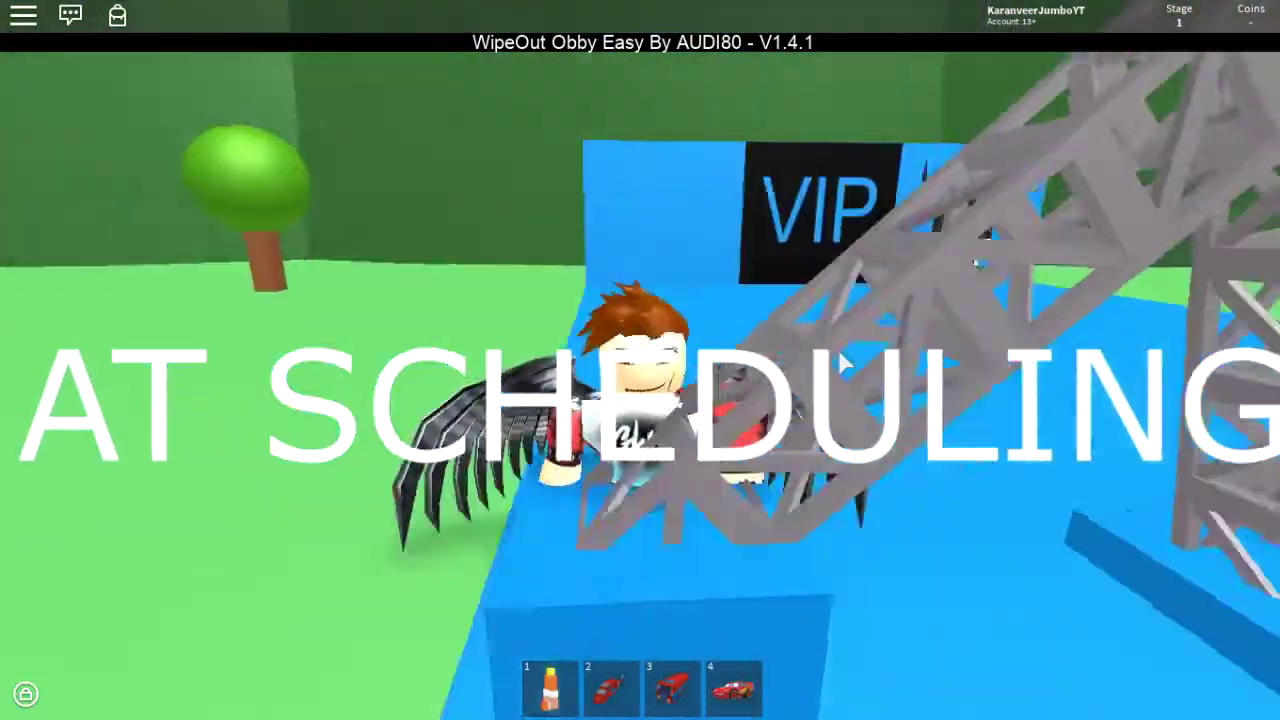
key("Right")
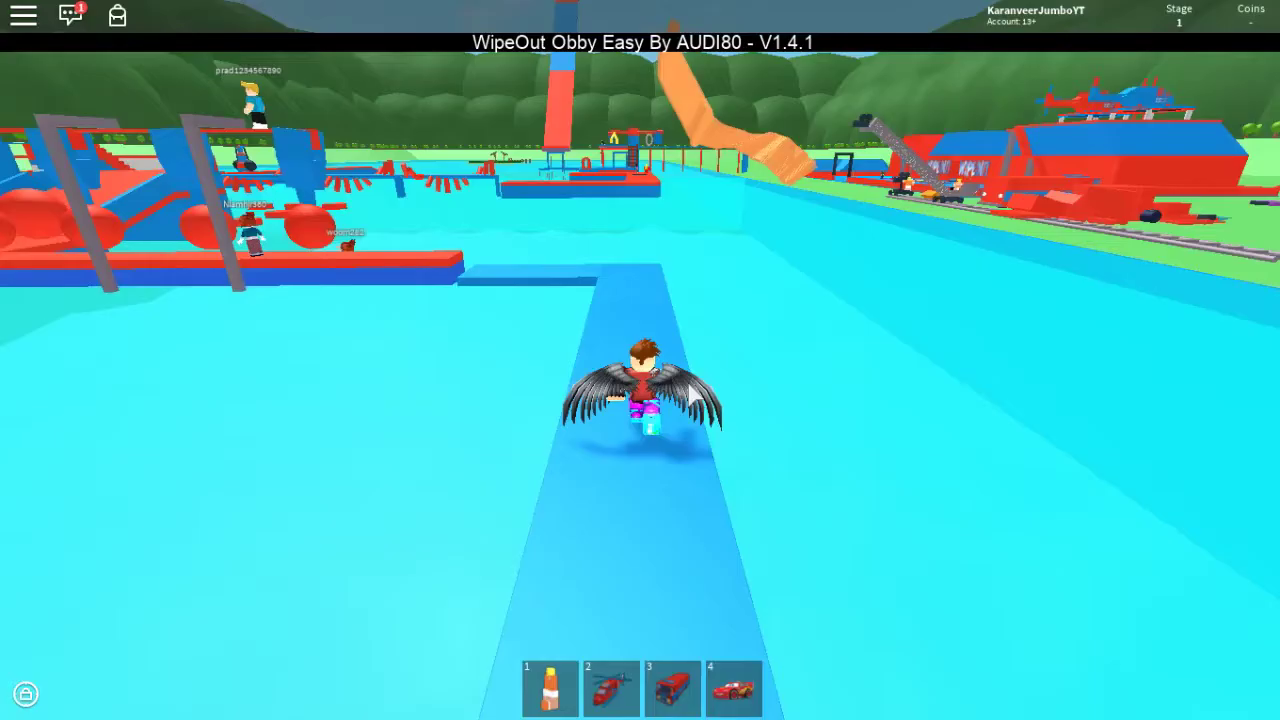
Run the walkway, red beam and wide red platform onto the stage 2 checkpoint pad
key("w")
key("a")
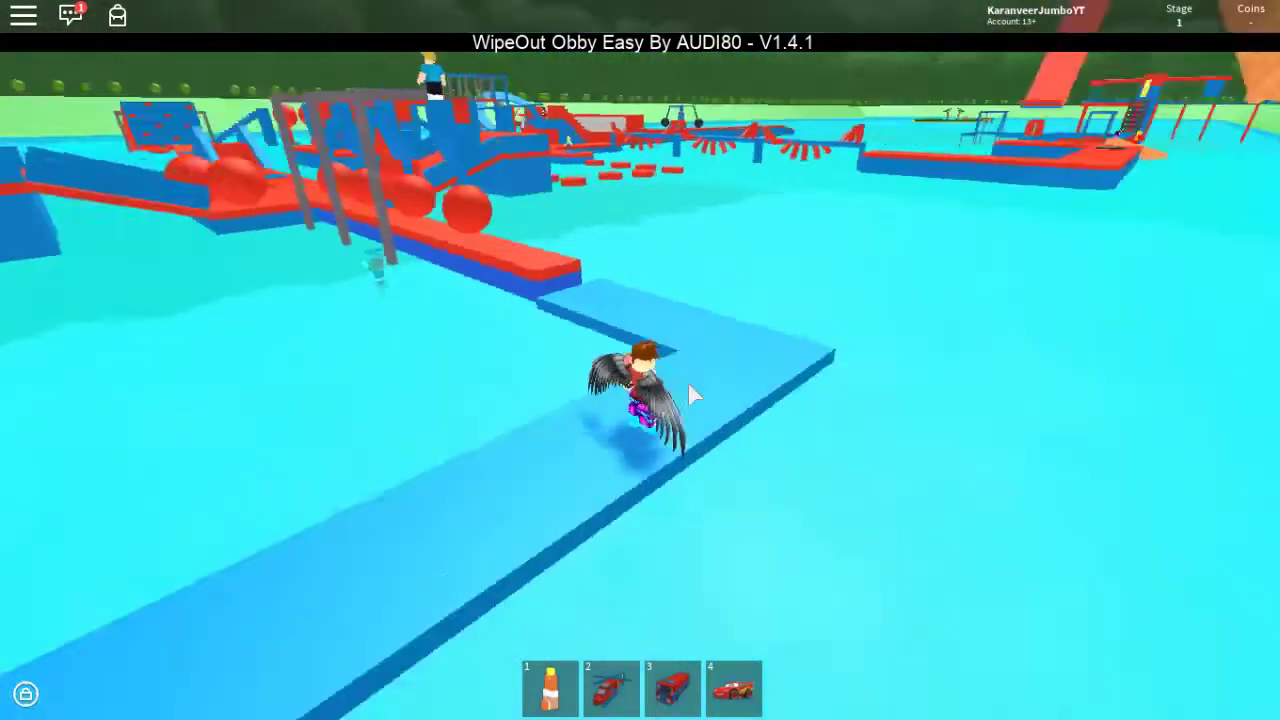
key("w")
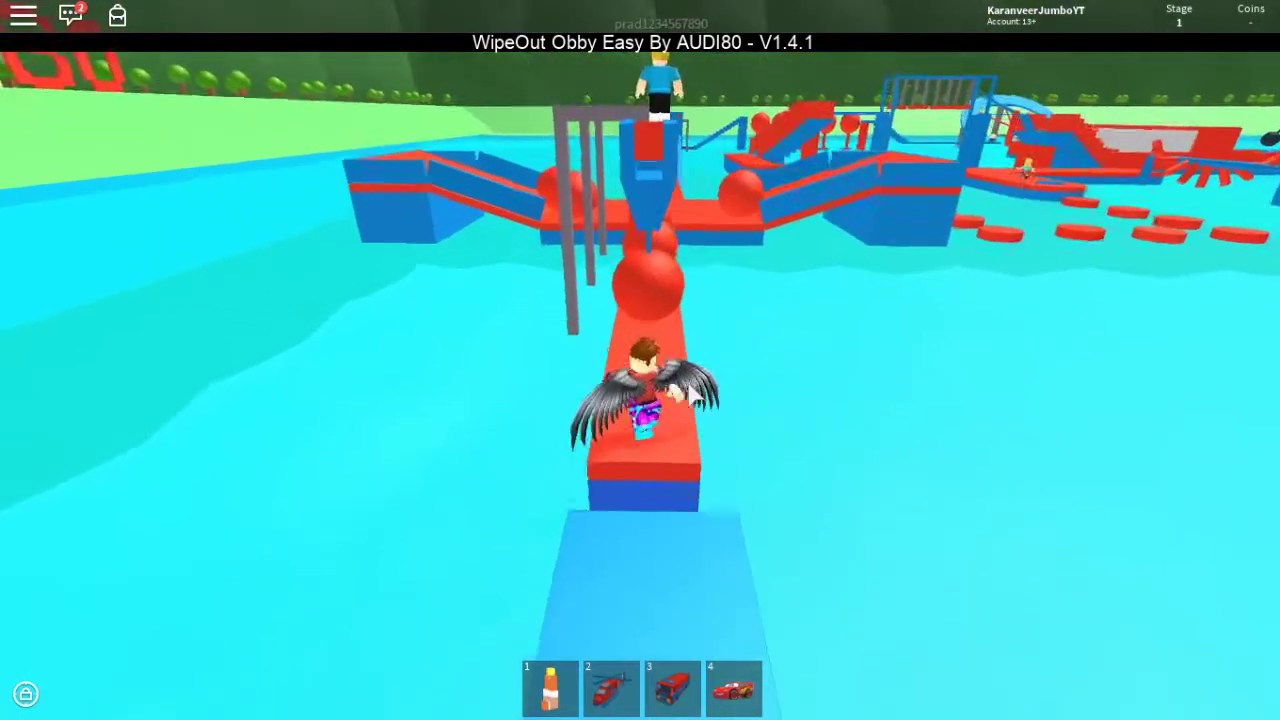
key("w")
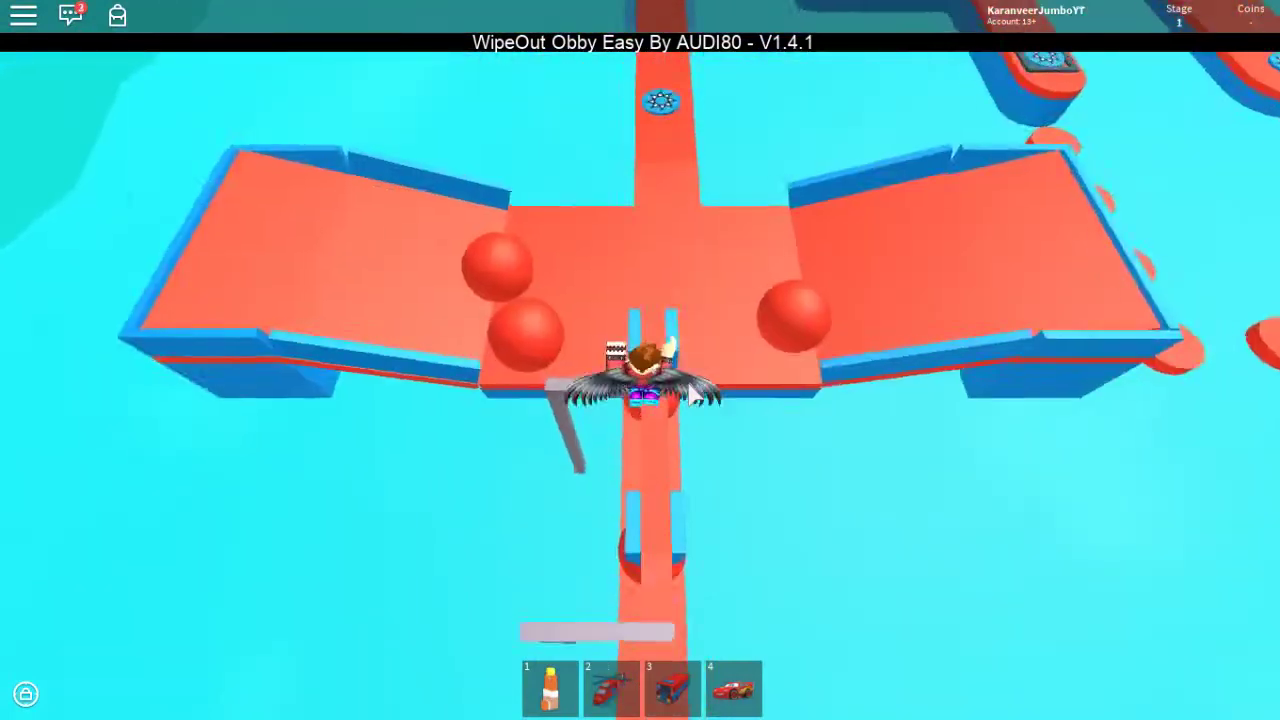
key("w")
key("a")
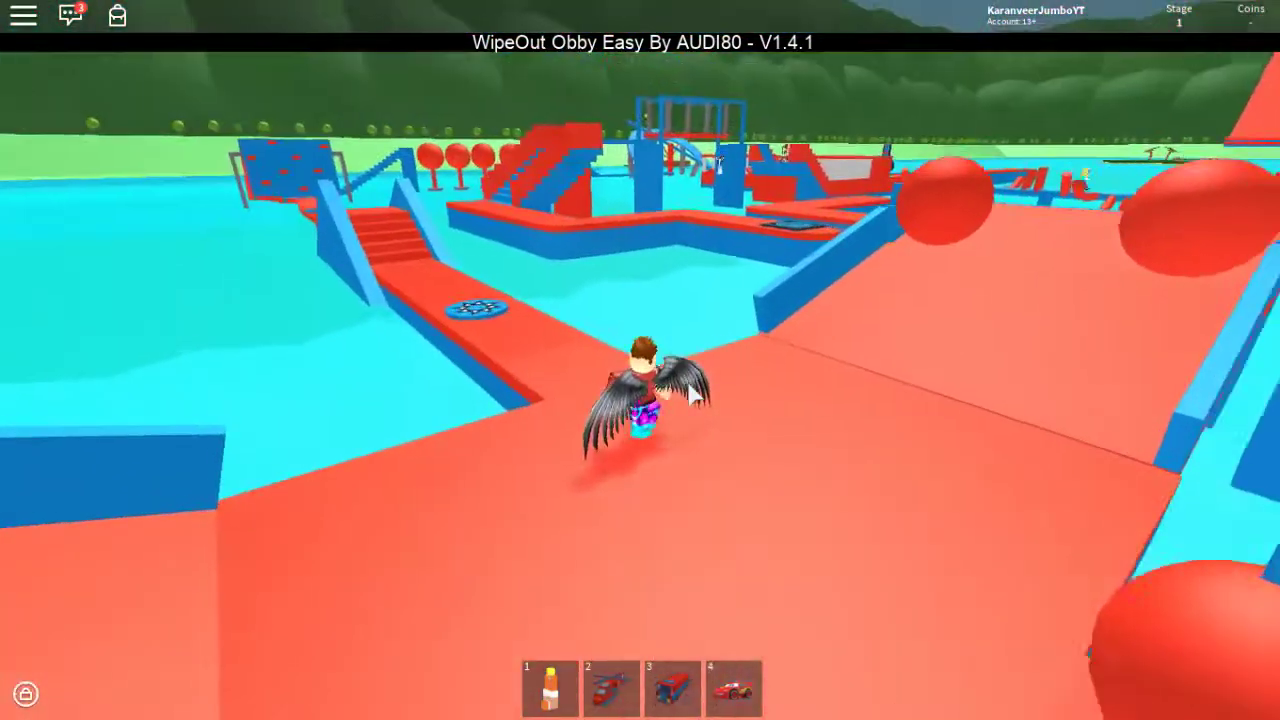
key("w")
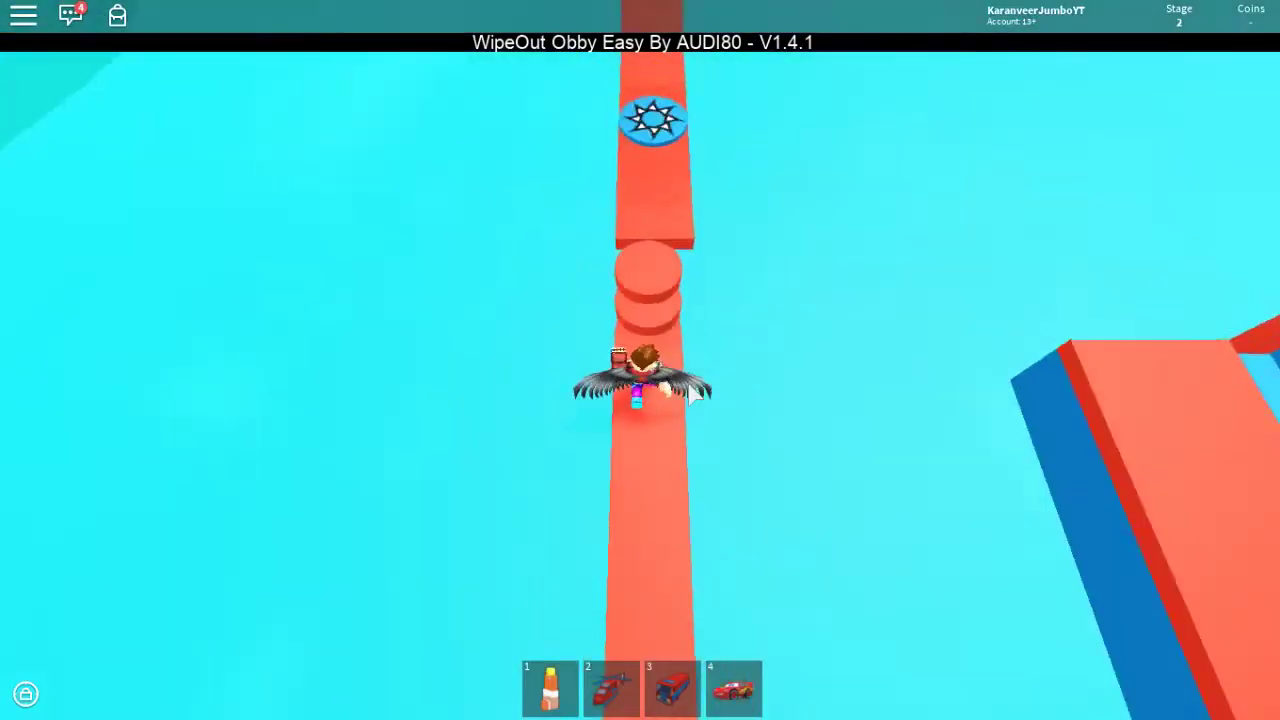
Run past the spinner, climb the block wall, and reach the checkpoint pad by the stairs
key("w")
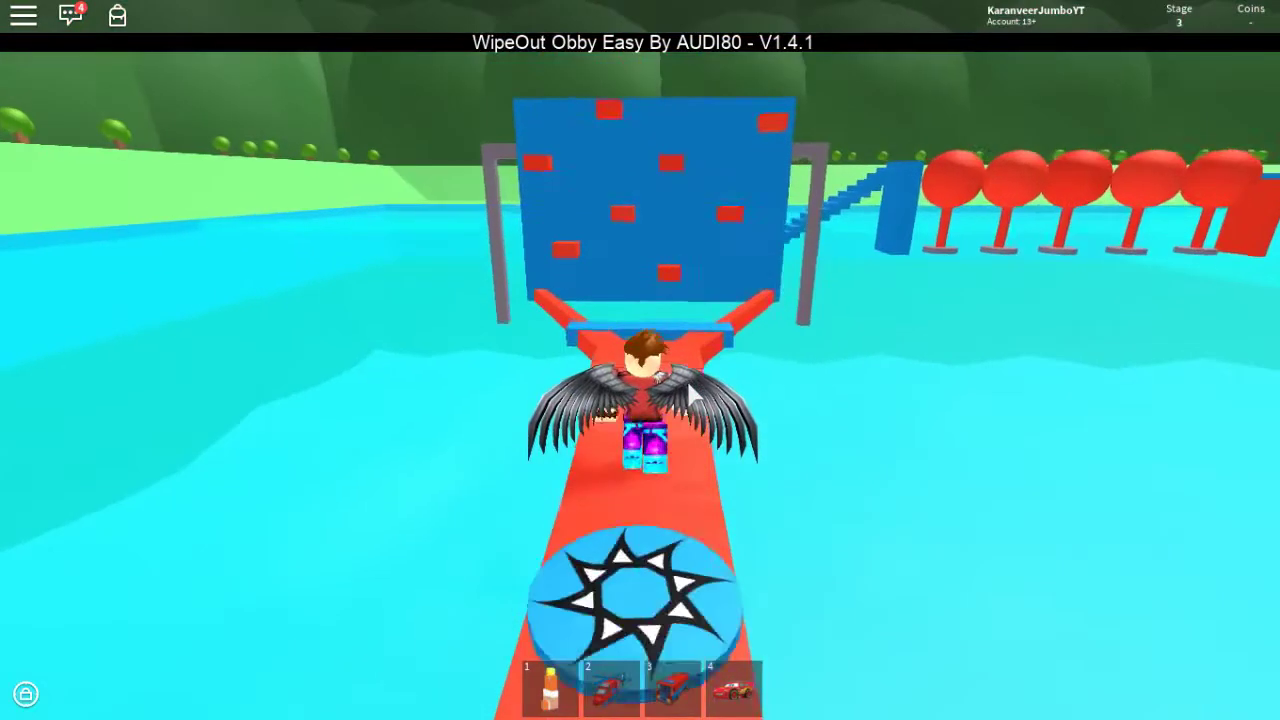
scroll(688, 398, "up", 3)
key("w")
key("space")
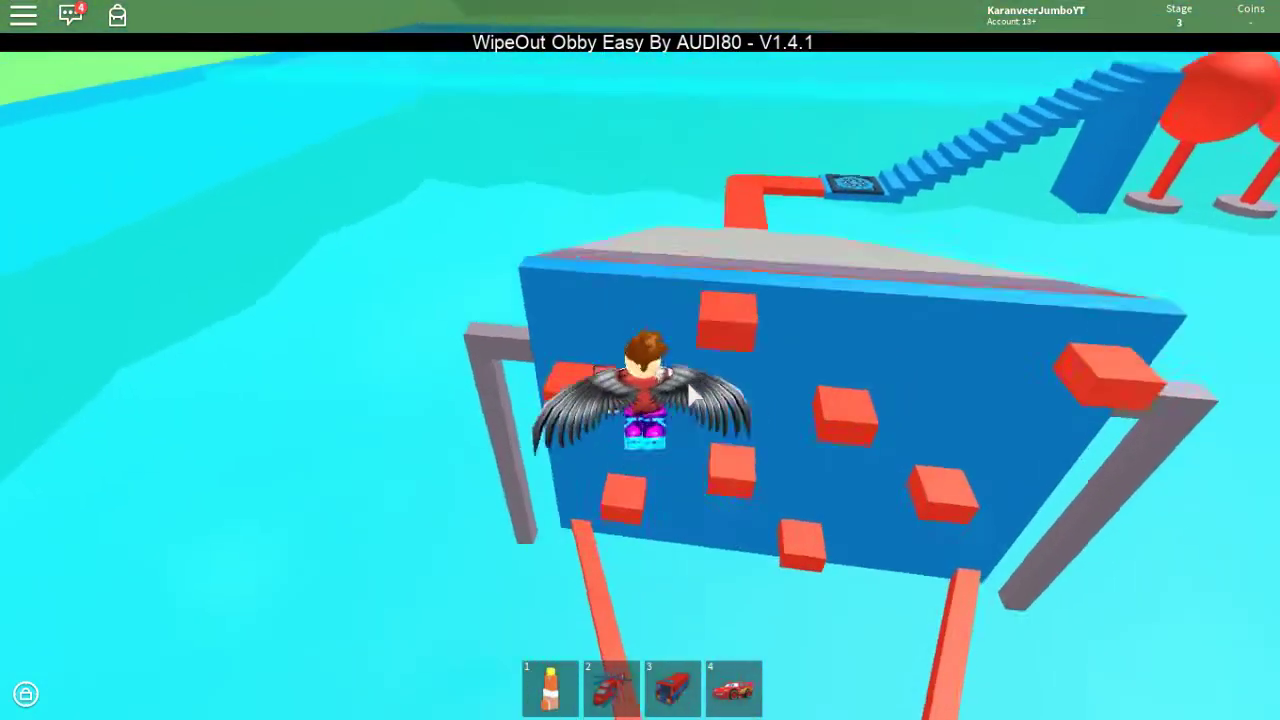
key("w")
key("Tab")
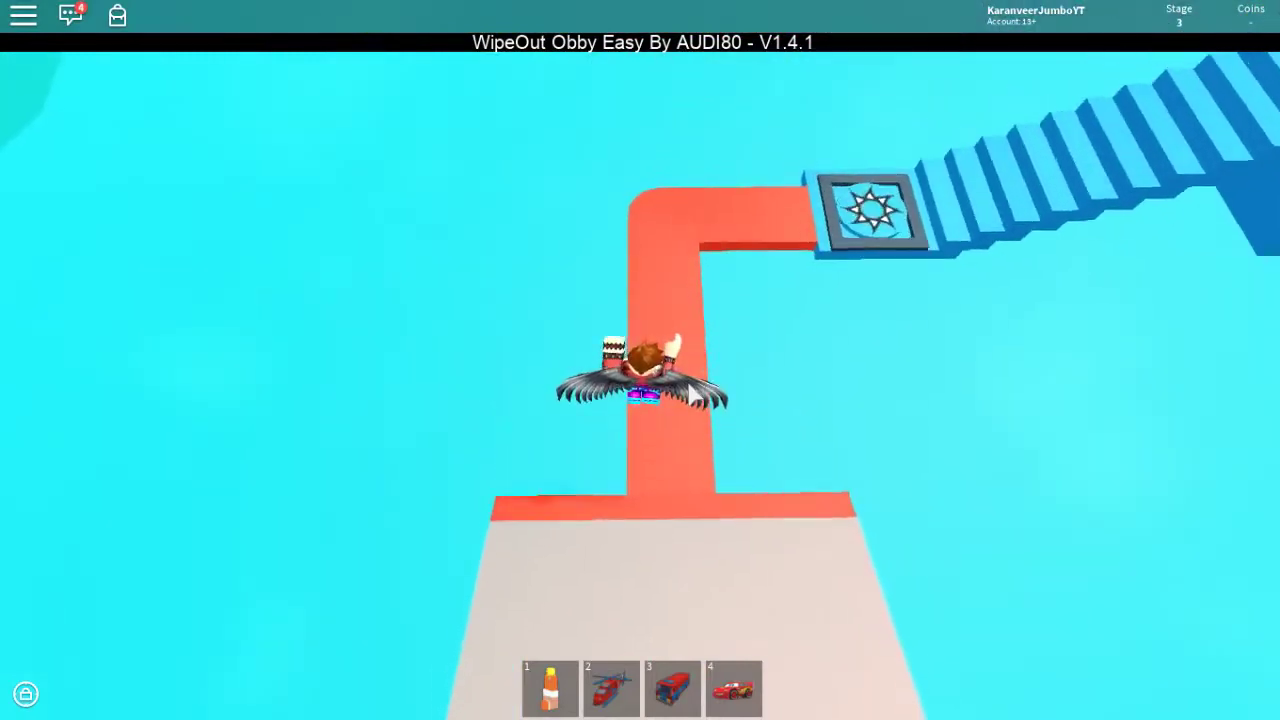
key("w")
key("d")
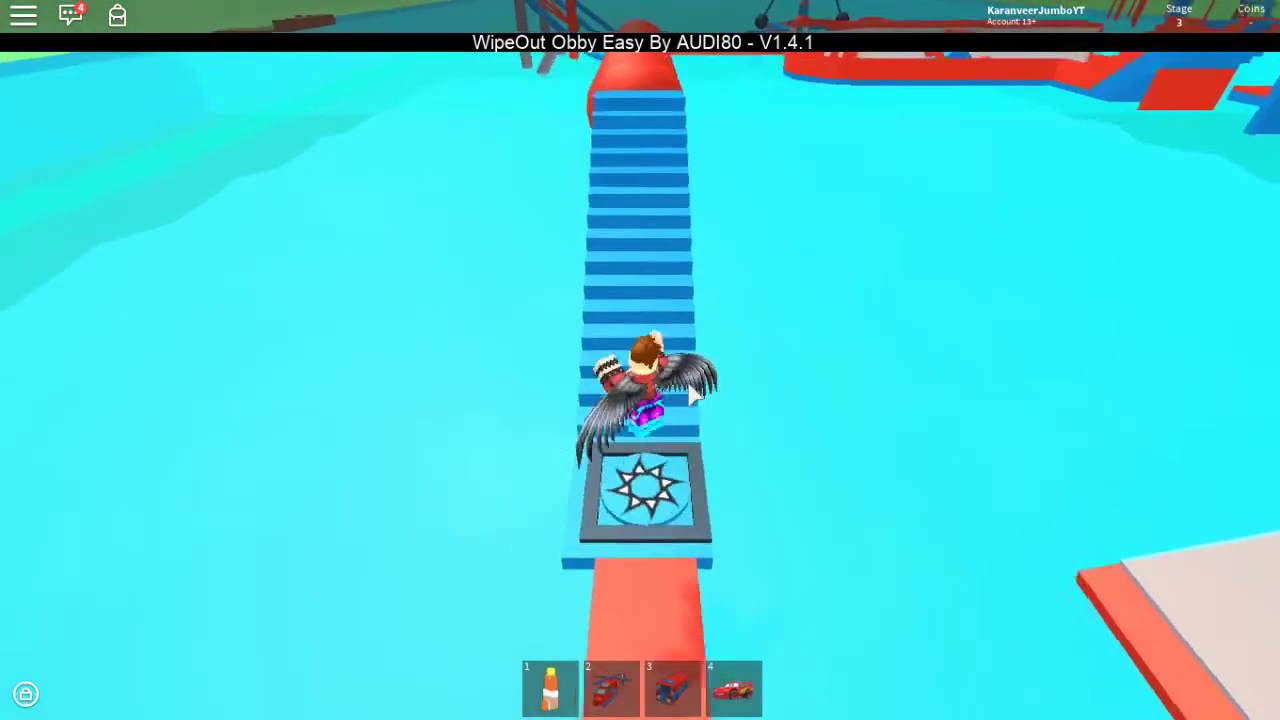
Hop from the stairs across the red balls onto the curved blue walkway
key("w")
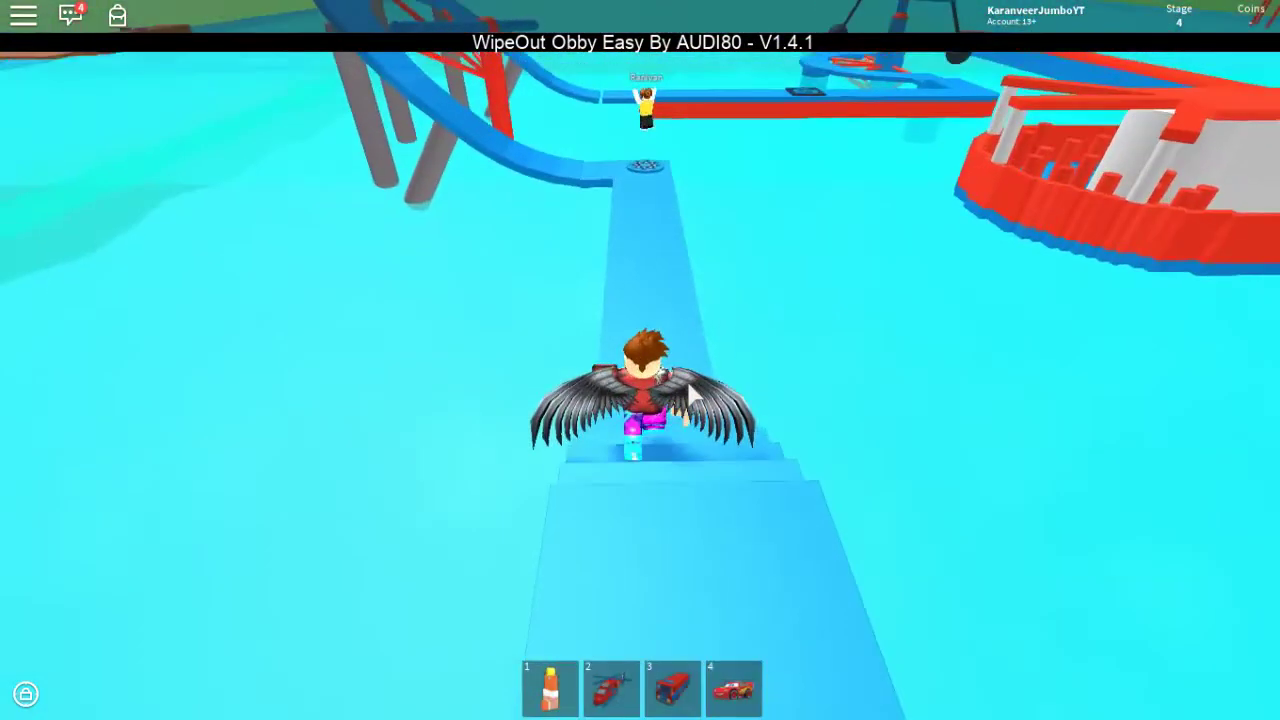
key("w")
key("w")
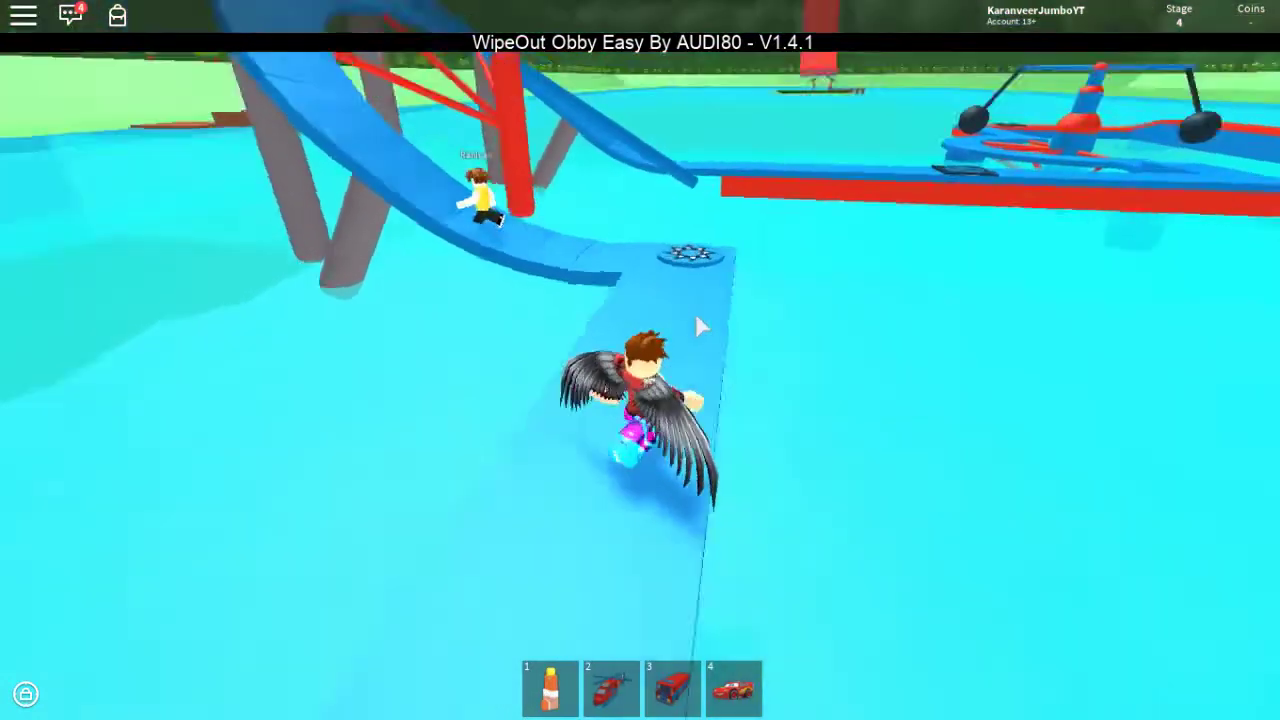
key("a")
key("w")
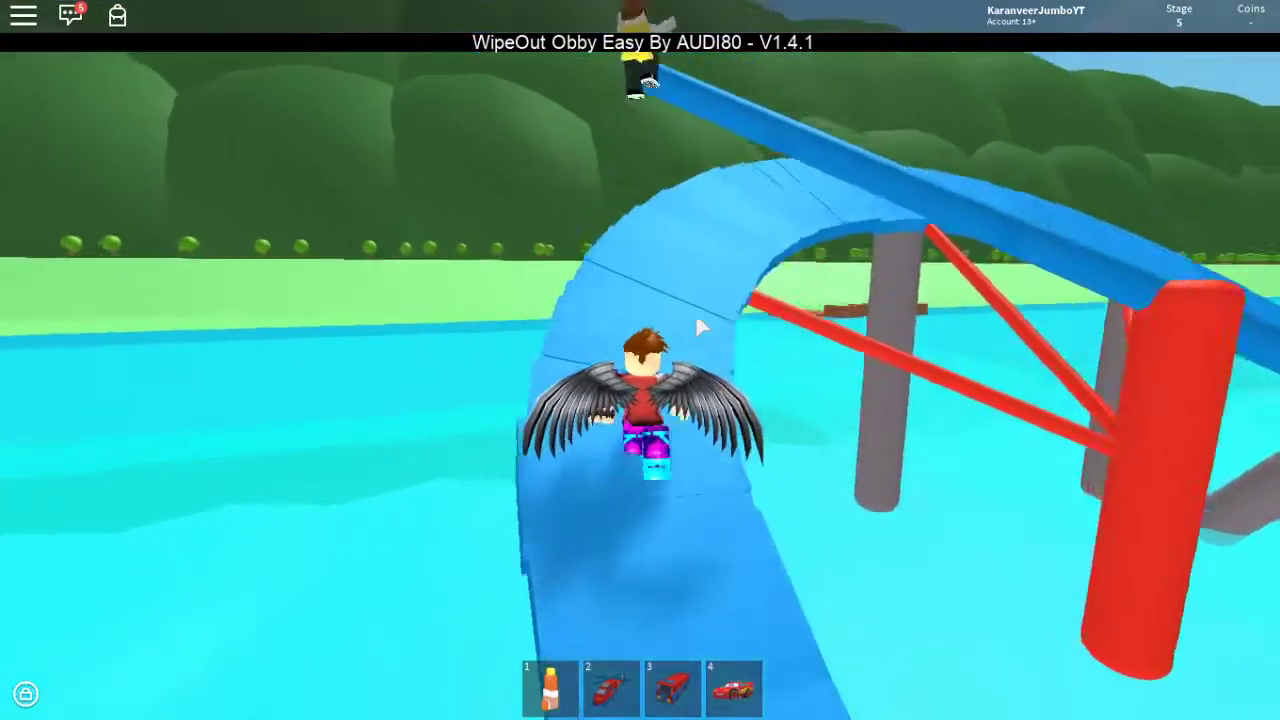
Jump along the blue track, hide the network stats overlay, and reach stage 6
key("space")
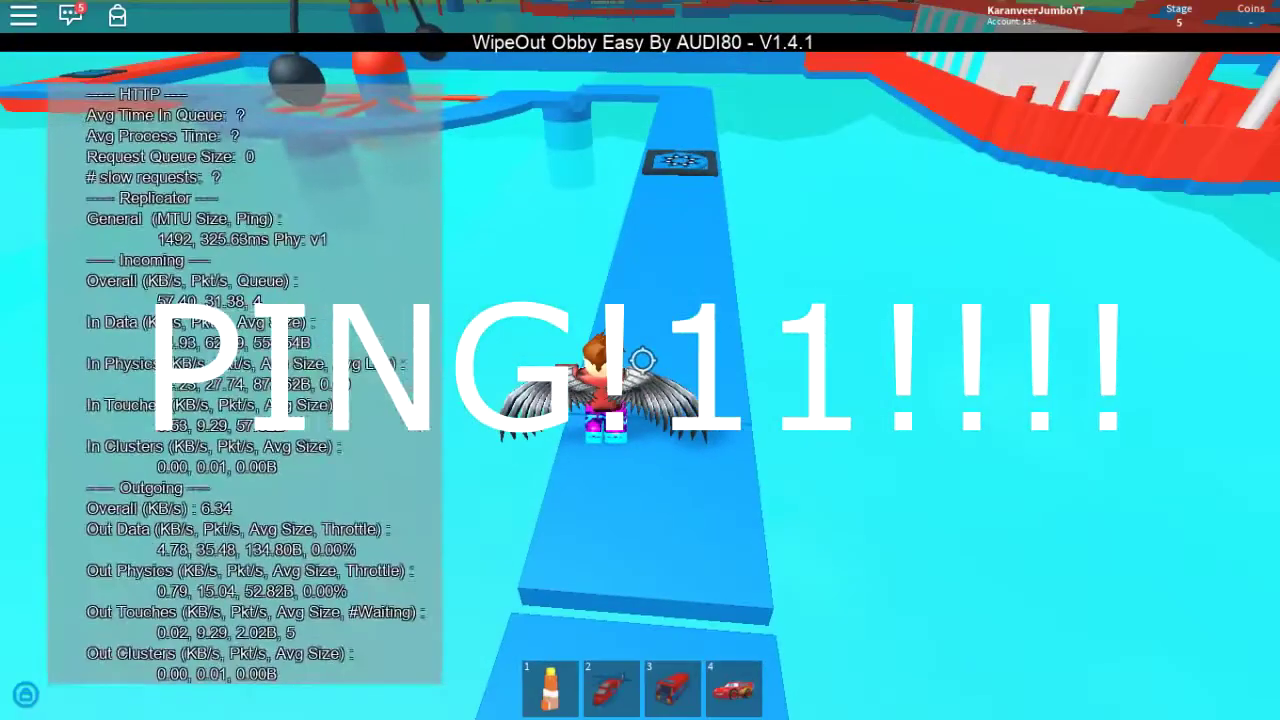
key("shift+F3")
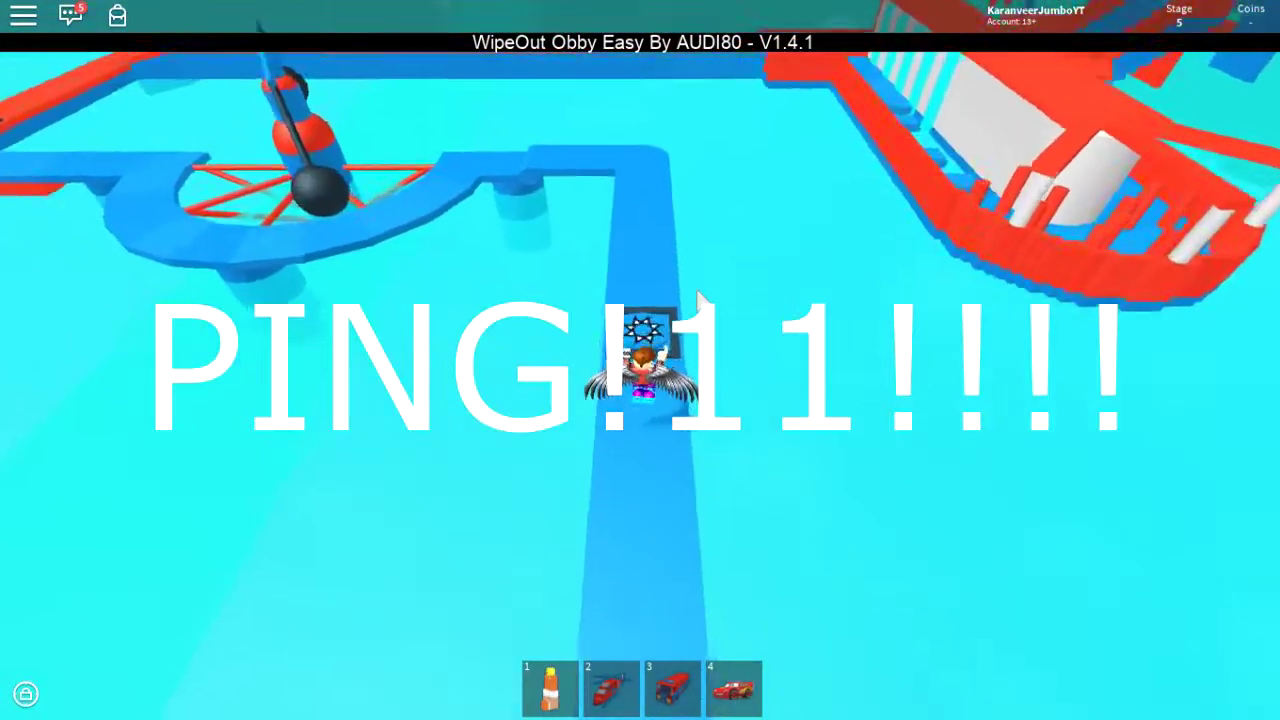
key("w")
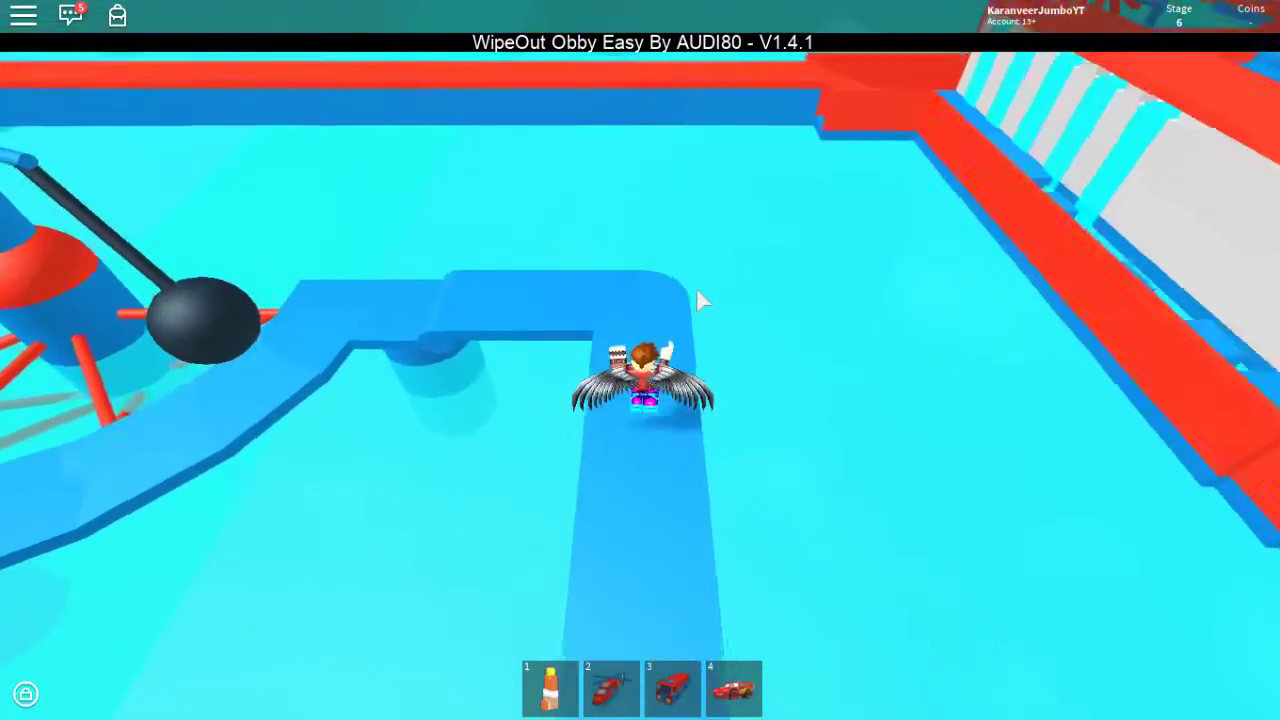
Attempt the spinning-arm platform toward the central tower, falling off the course
key("w")
key("a")
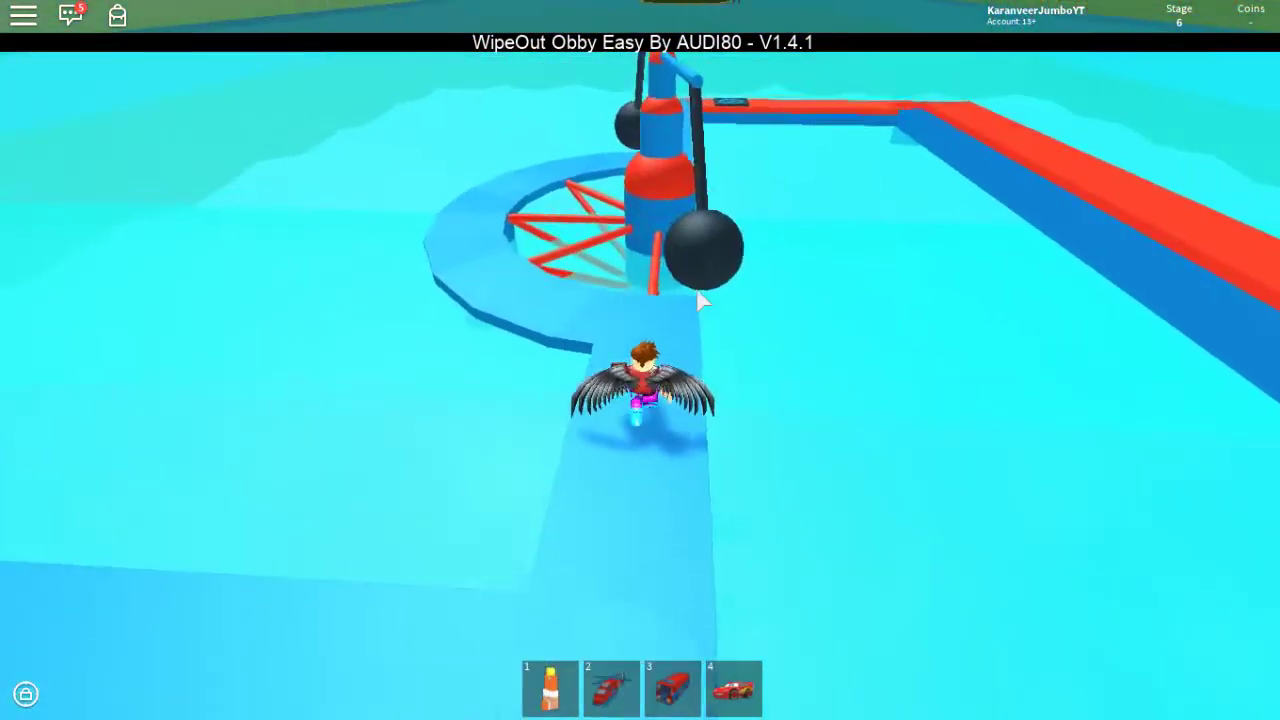
key("w")
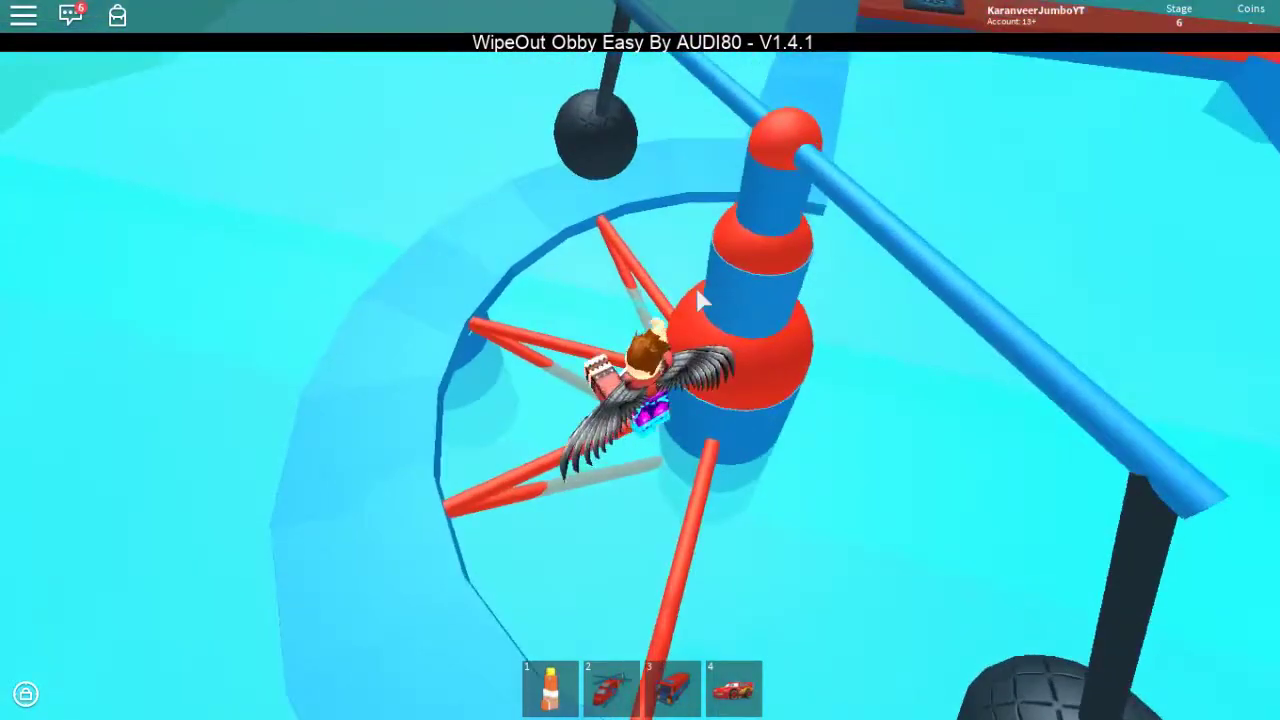
key("w")
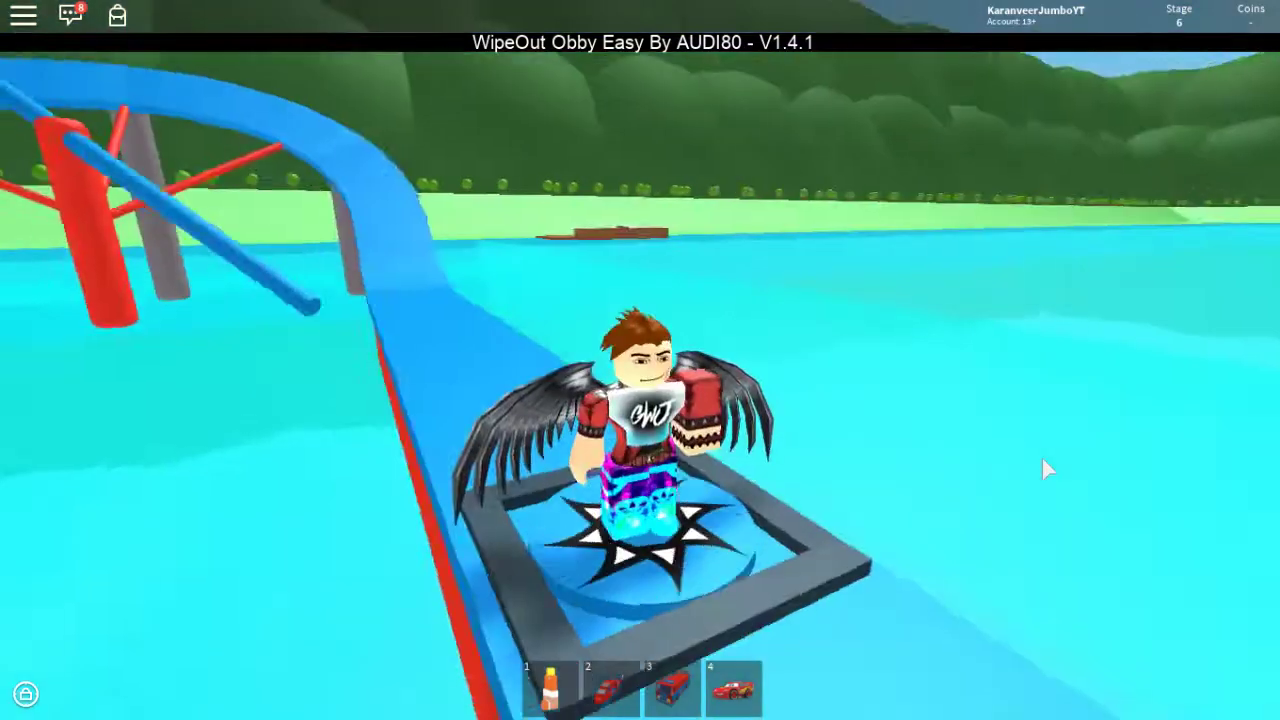
key("w")
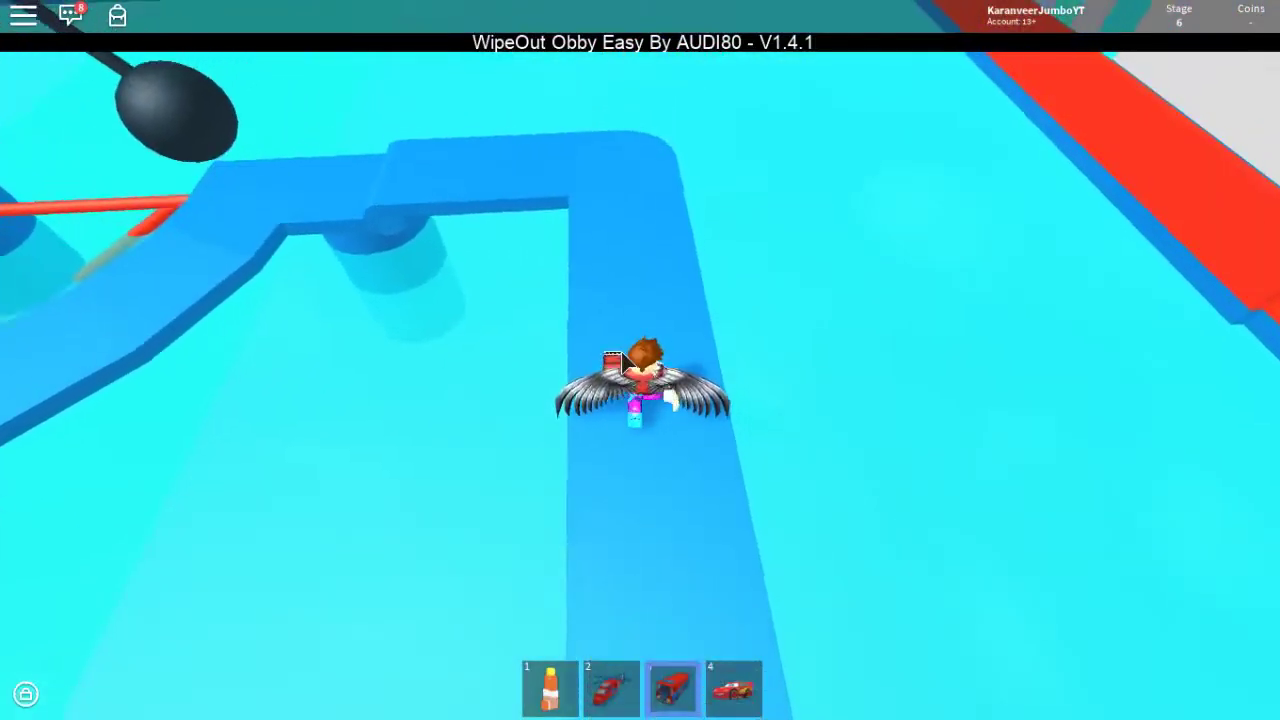
key("w")
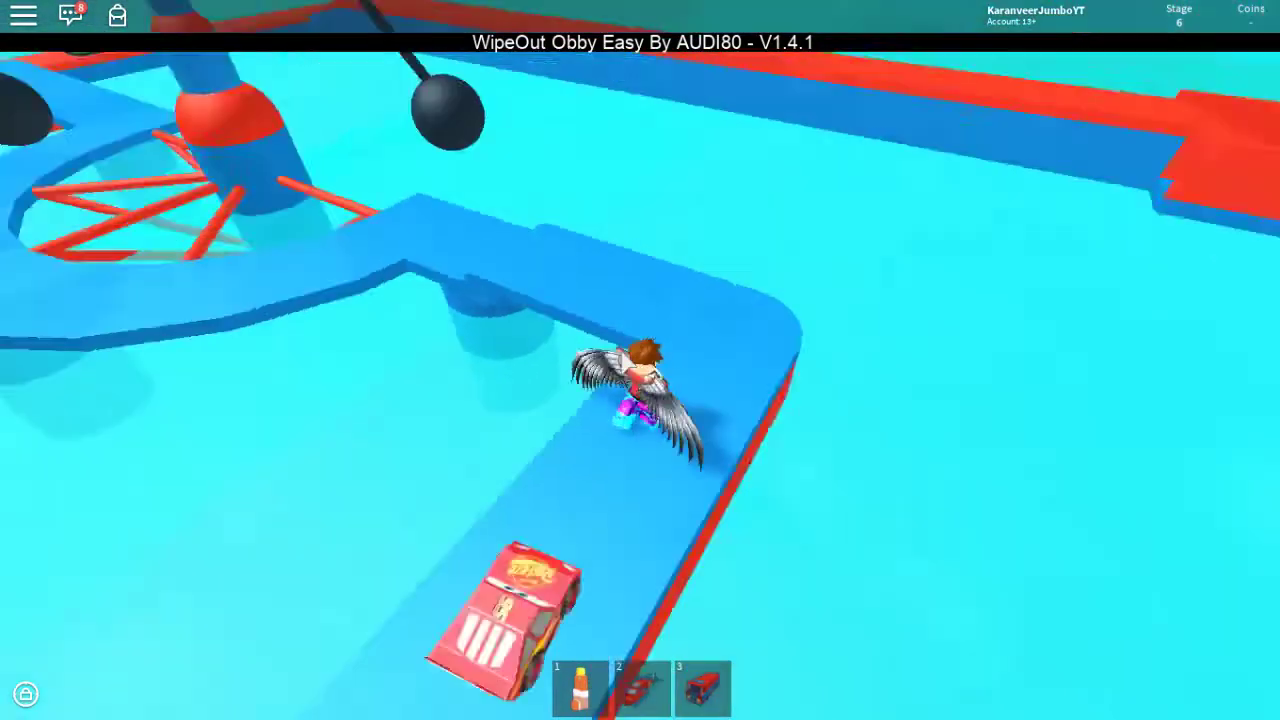
key("w")
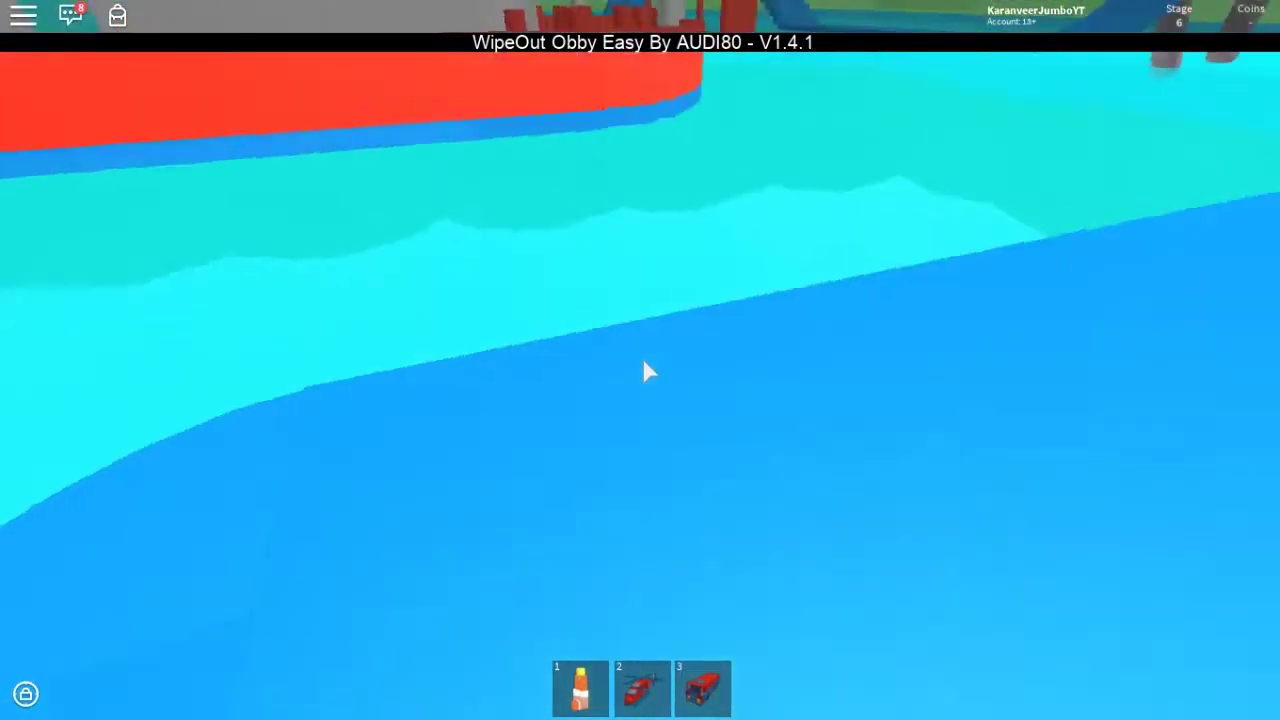
key("w")
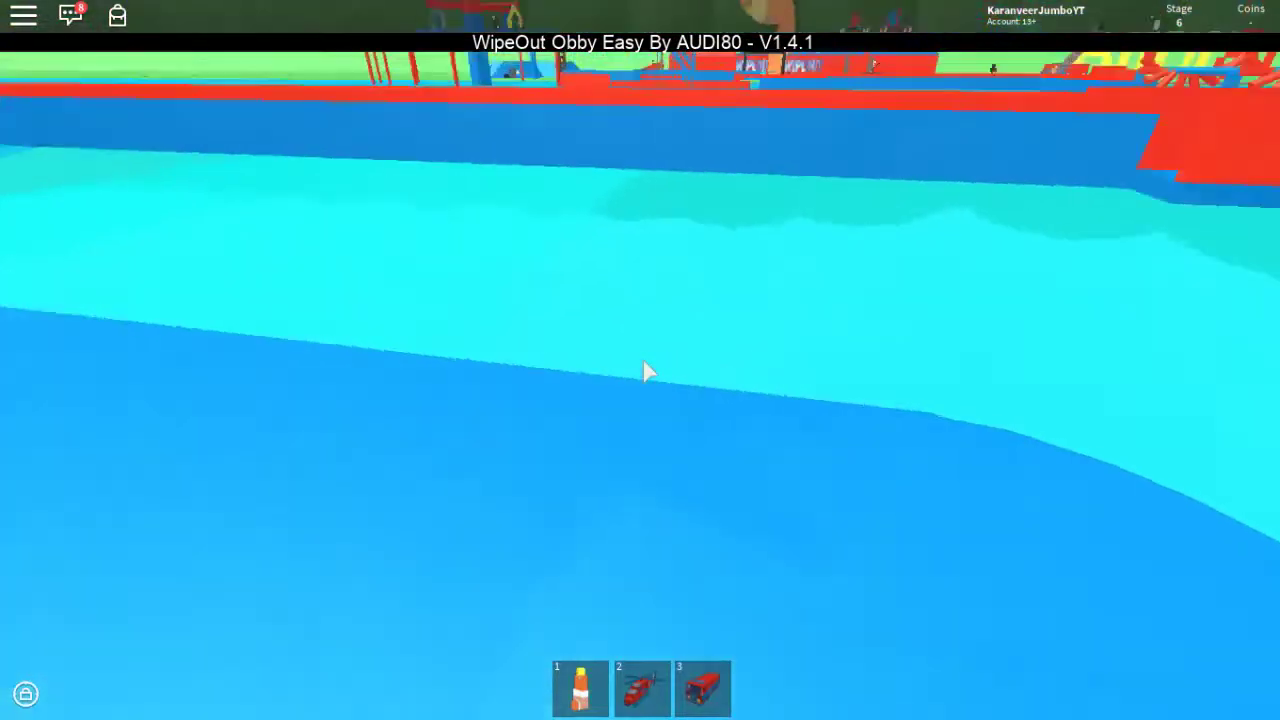
key("w")
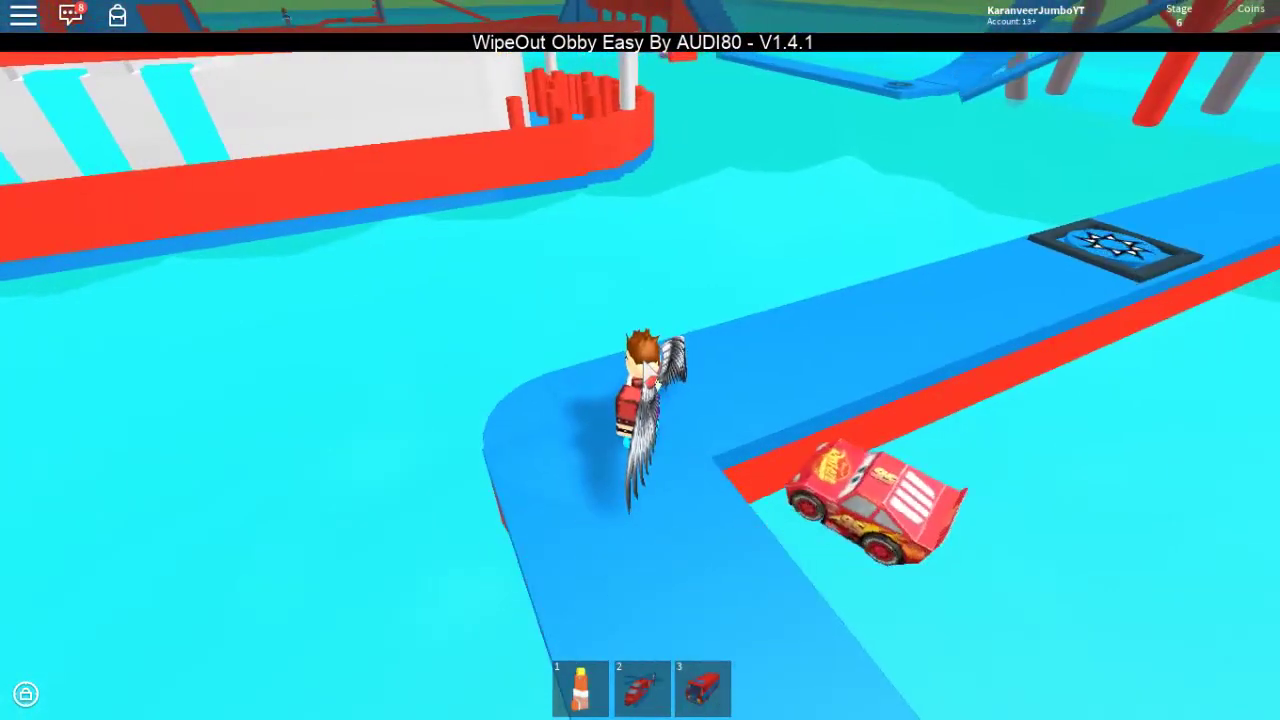
key("w")
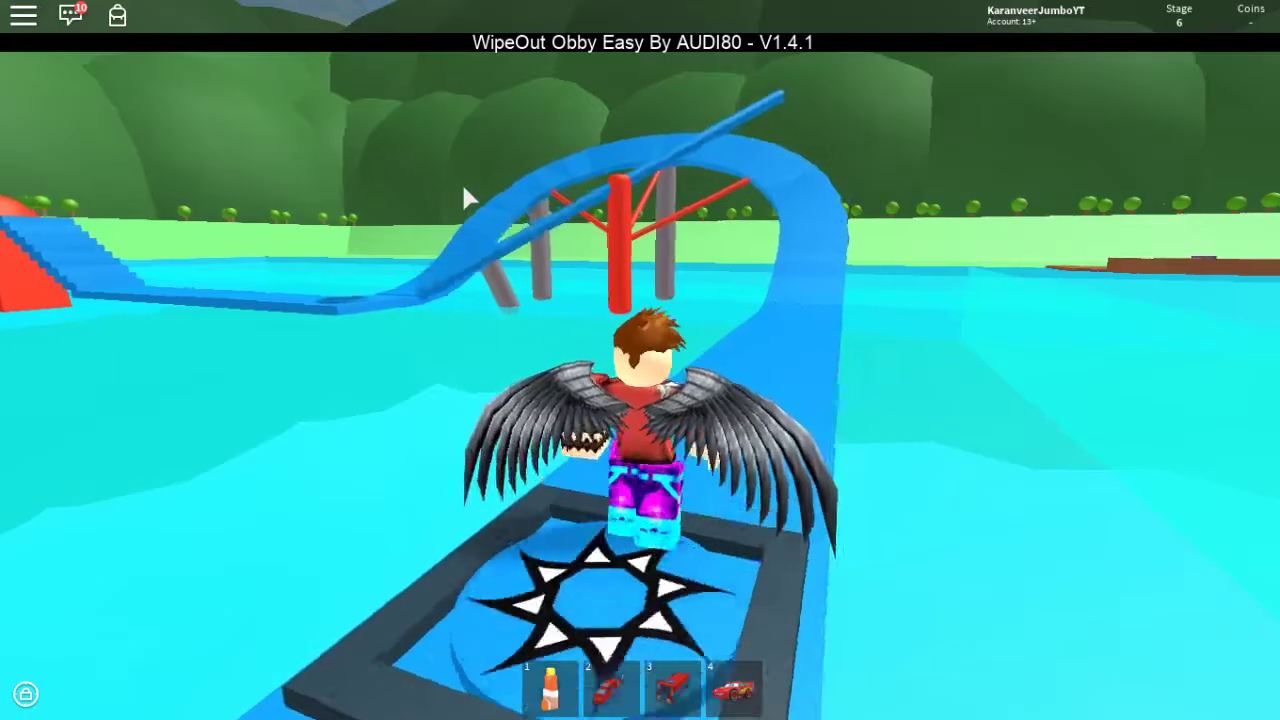
Turn toward the wrecking ball and run-jump onto the rotating red-post obstacle
key("Left")
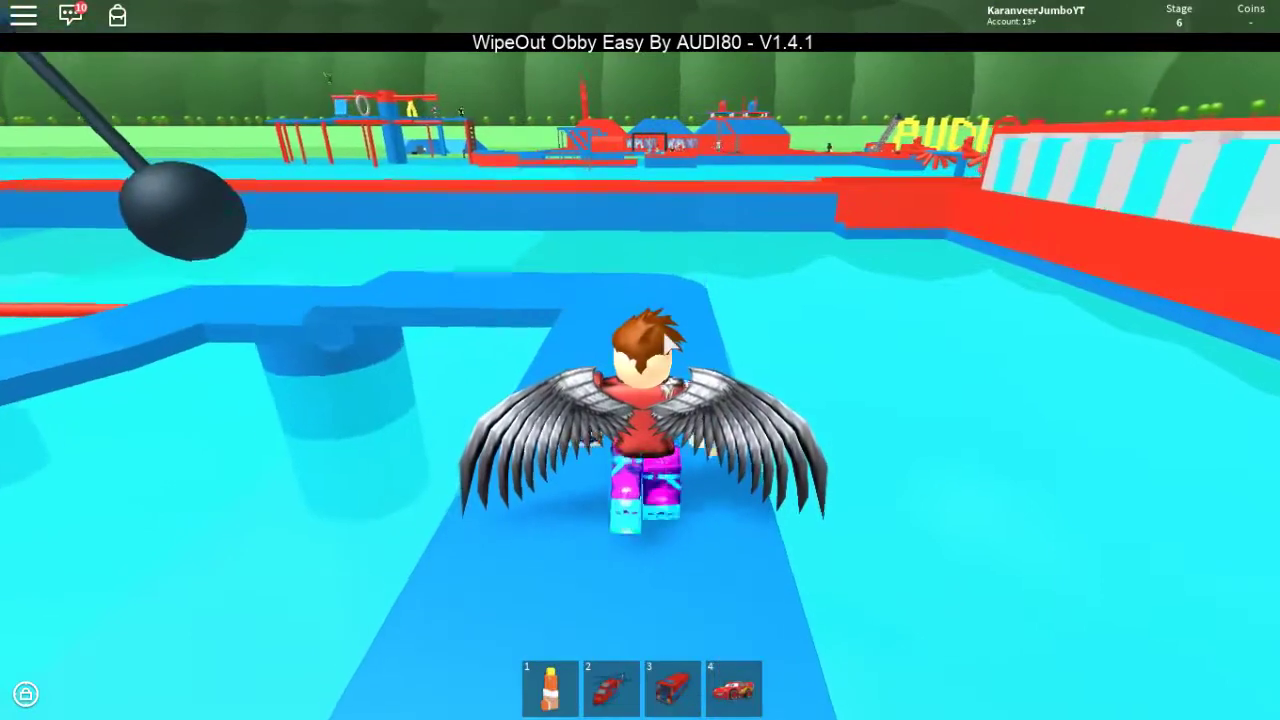
key("w")
key("space")
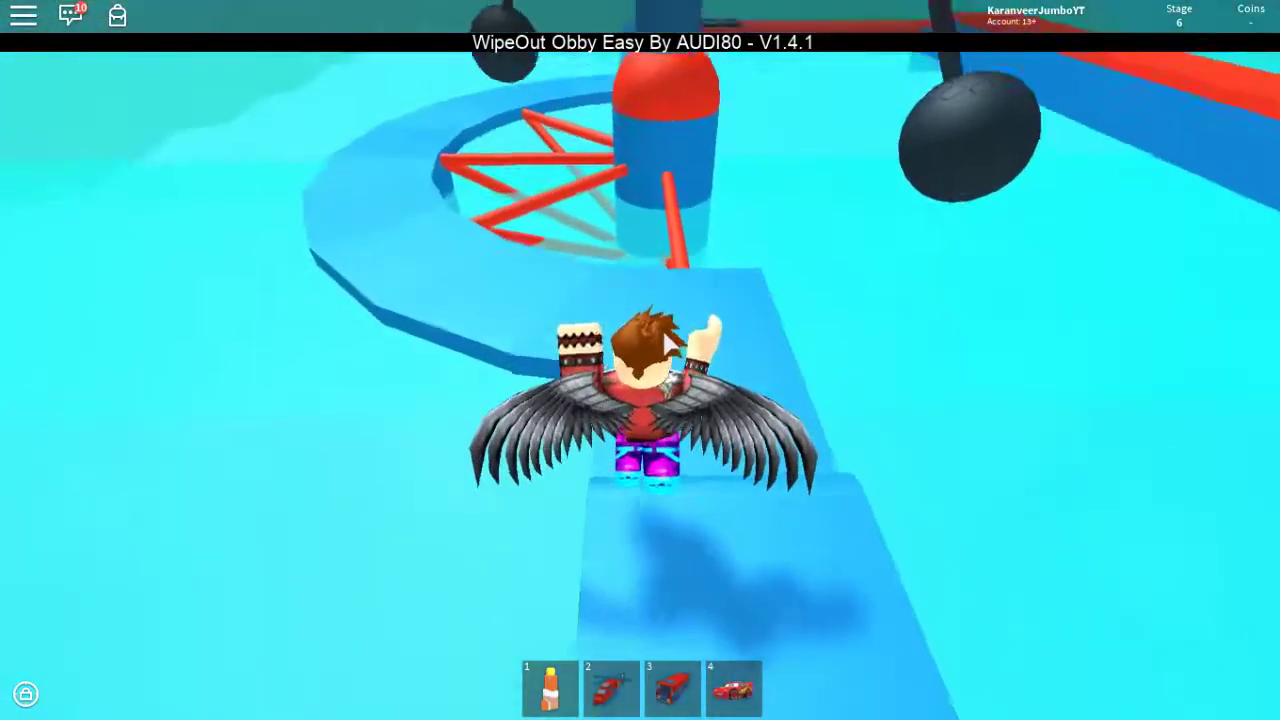
key("Left")
key("w")
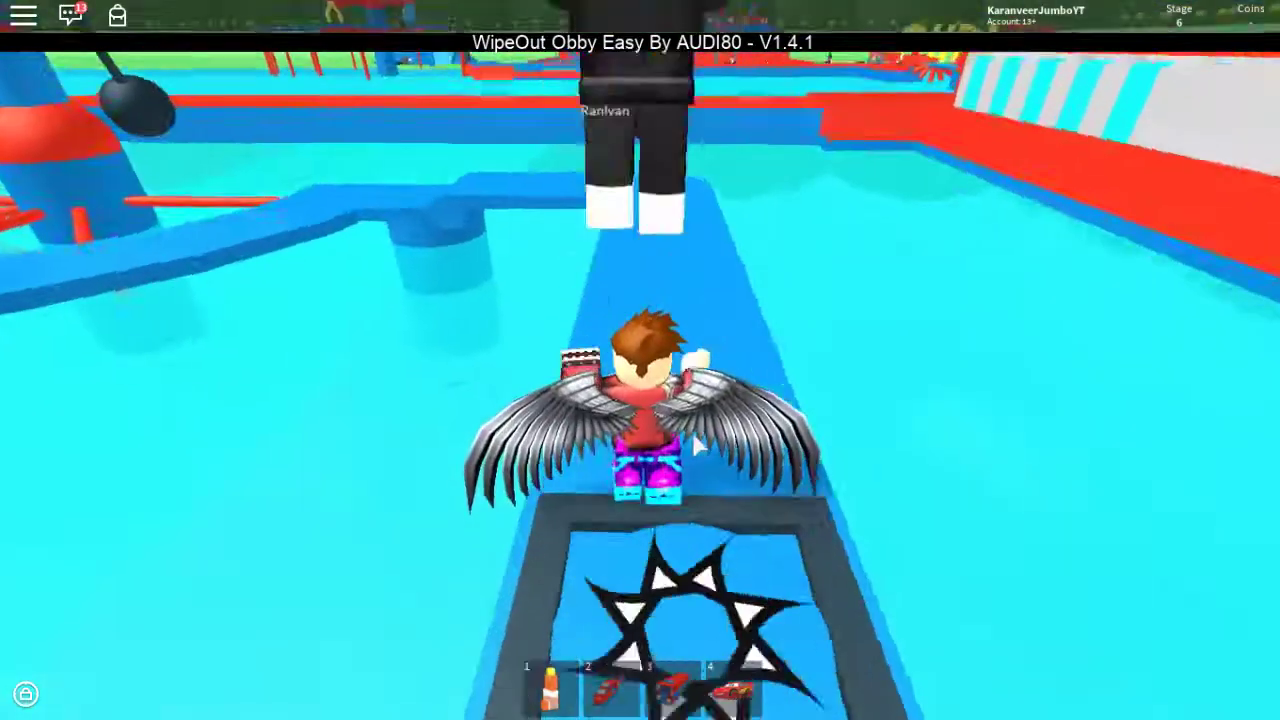
key("w")
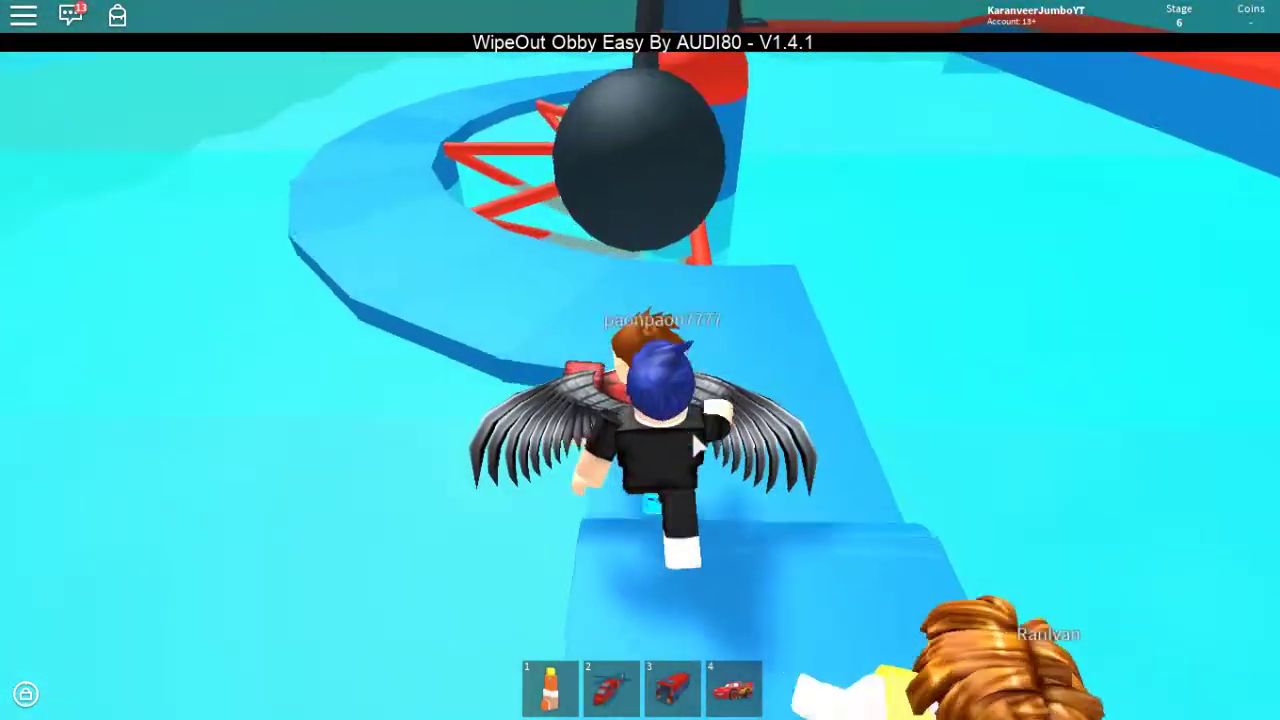
Walk past the wrecking ball and across the spinning bars onto the stage 7 checkpoint
key("w")
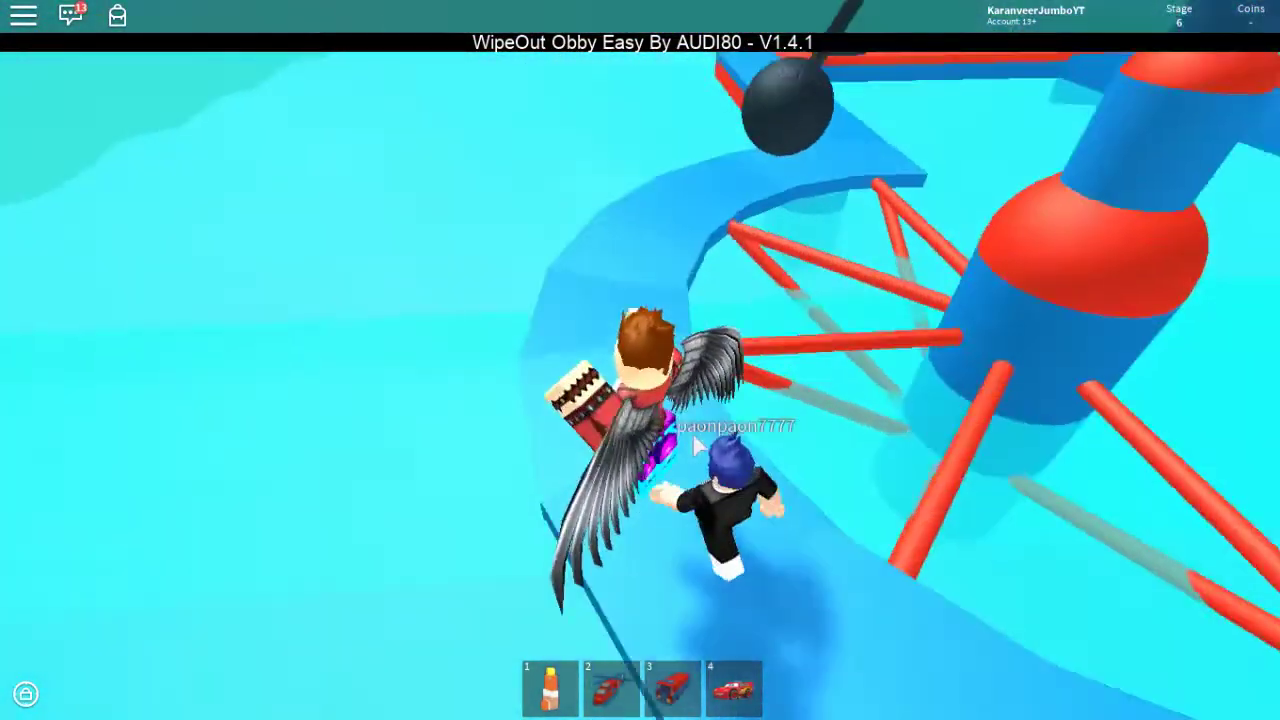
key("w")
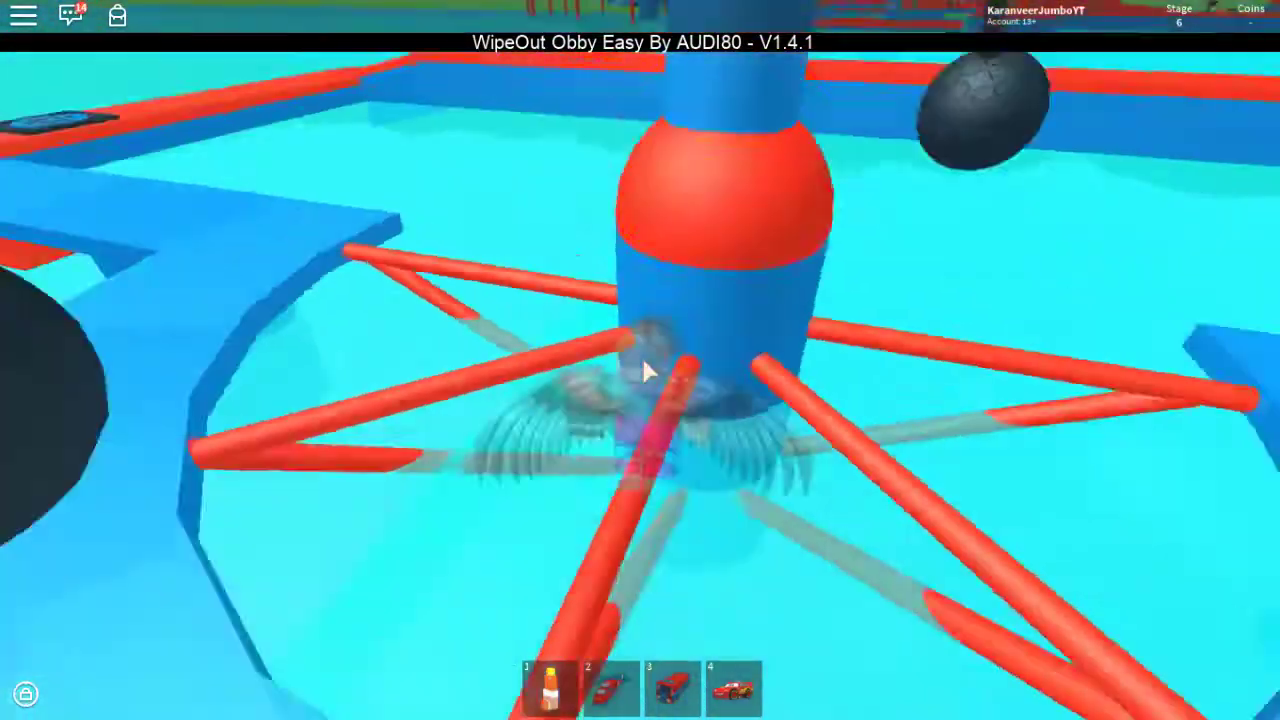
key("w")
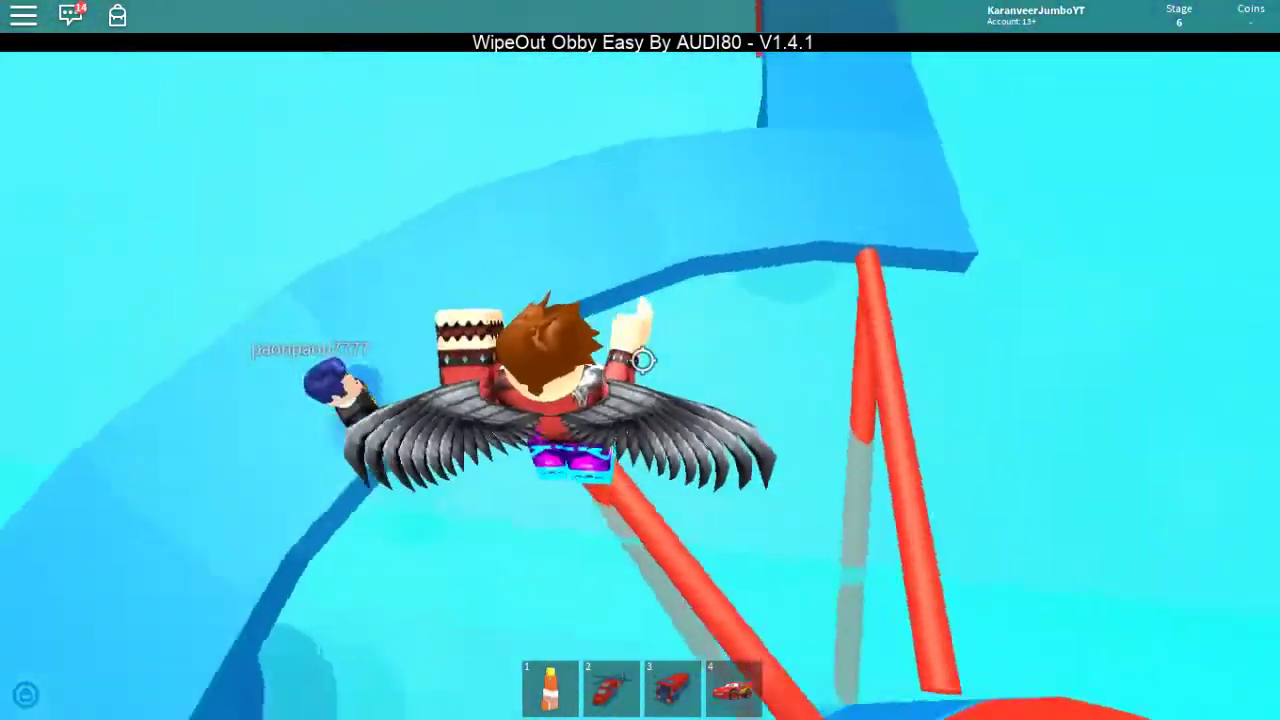
scroll(643, 360, "down", 5)
key("w")
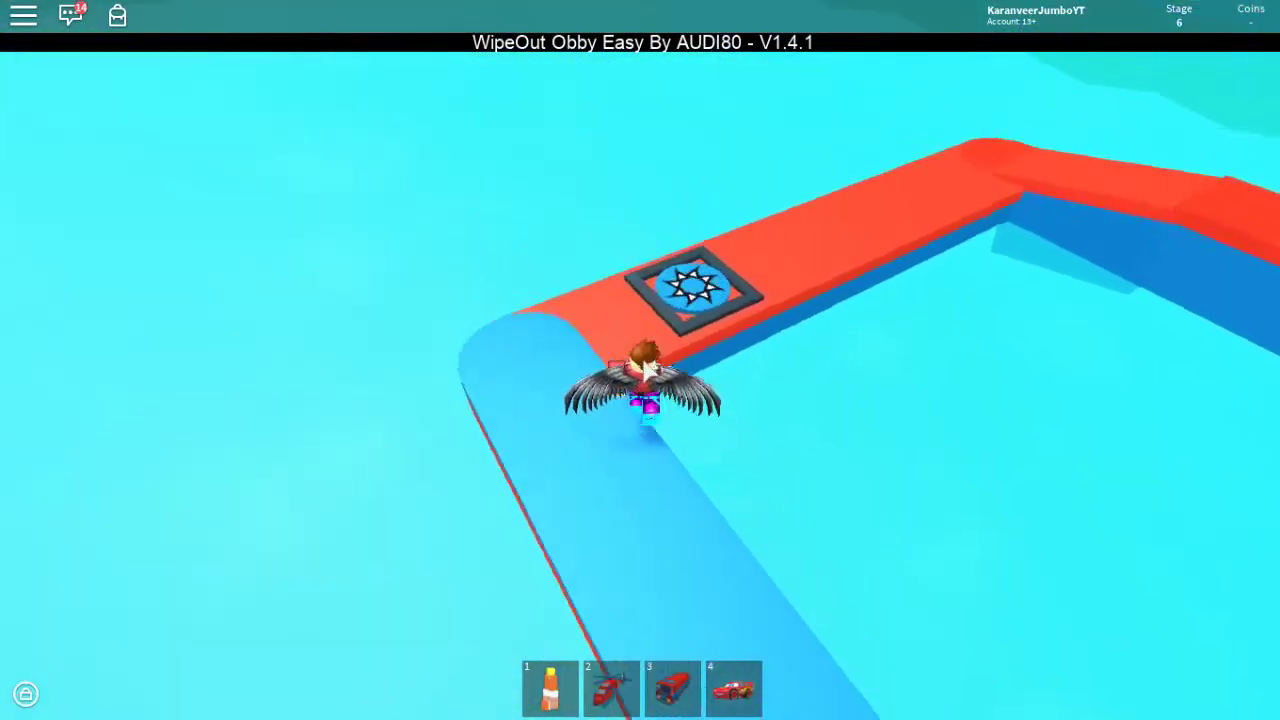
key("w")
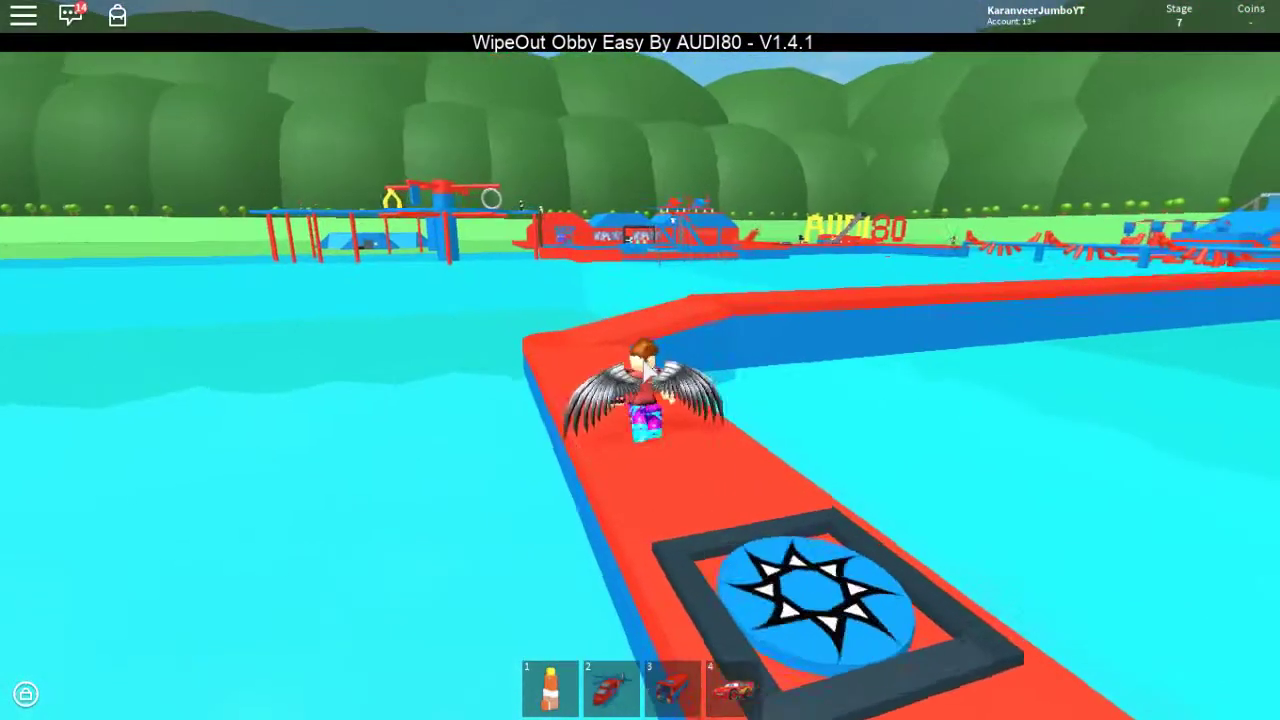
Walk the red path and red beam, edging along the red rim past the pillars
key("w")
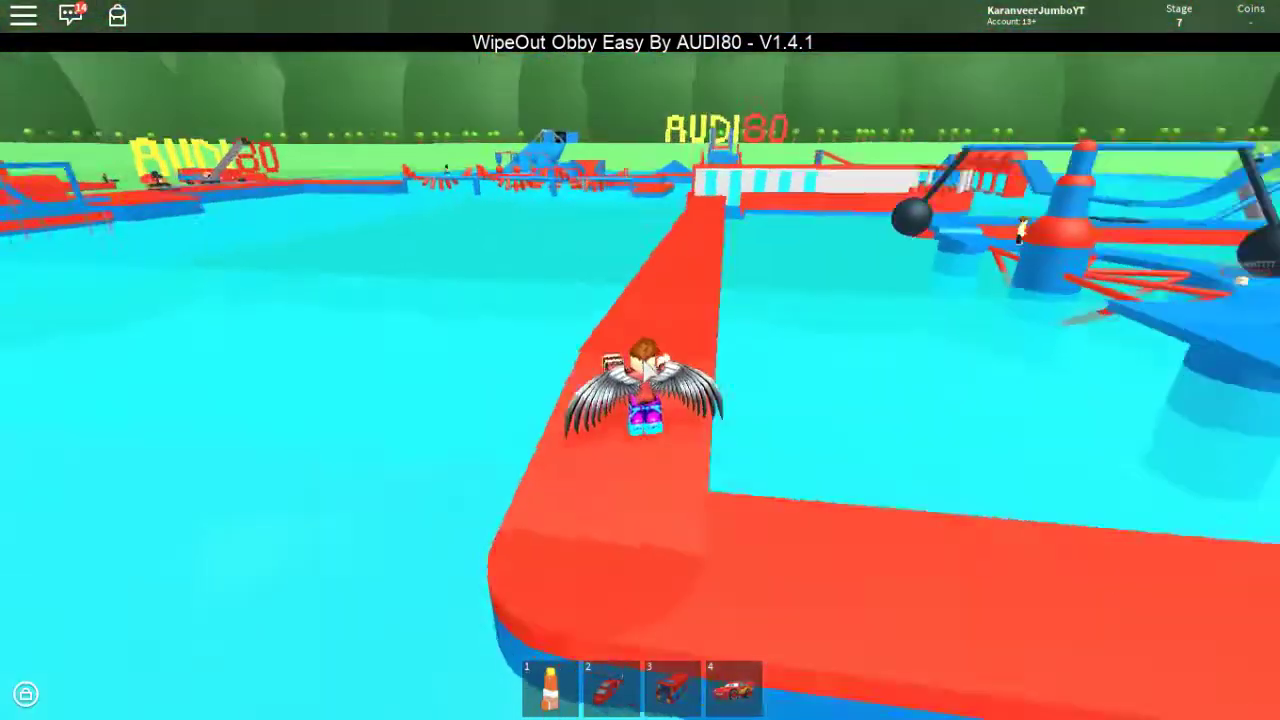
scroll(642, 371, "down", 2)
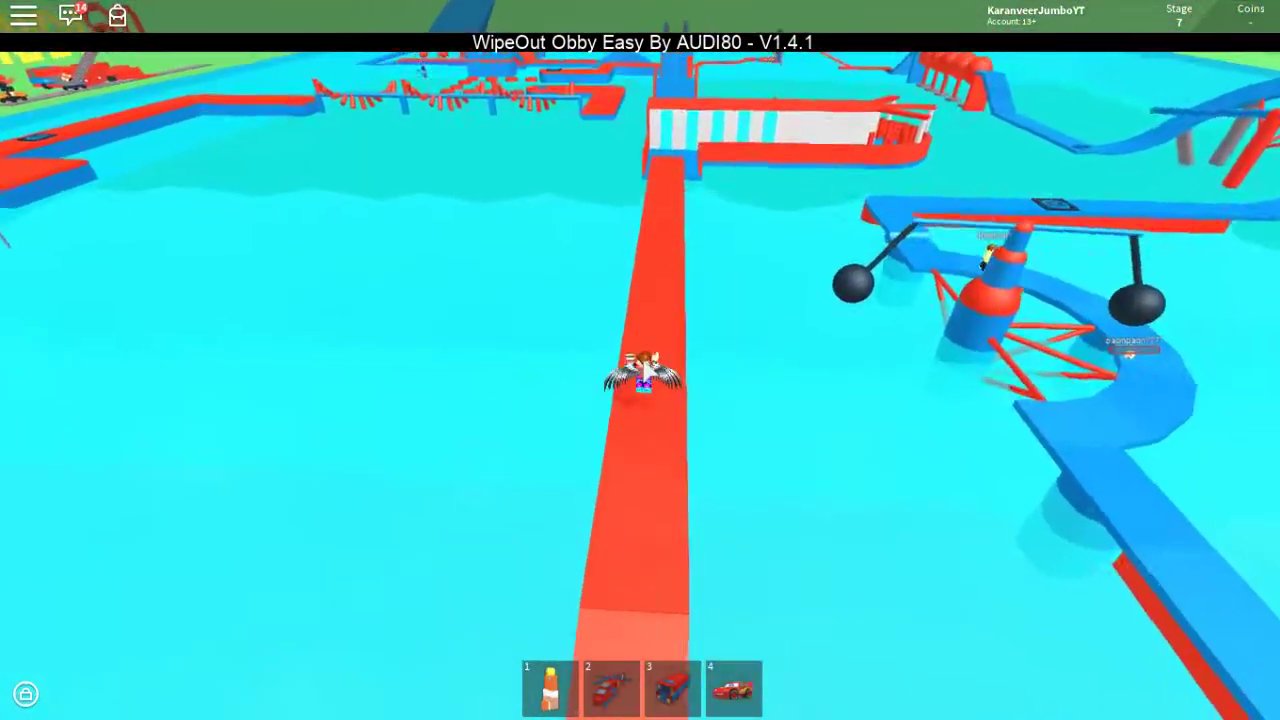
scroll(646, 368, "down", 5)
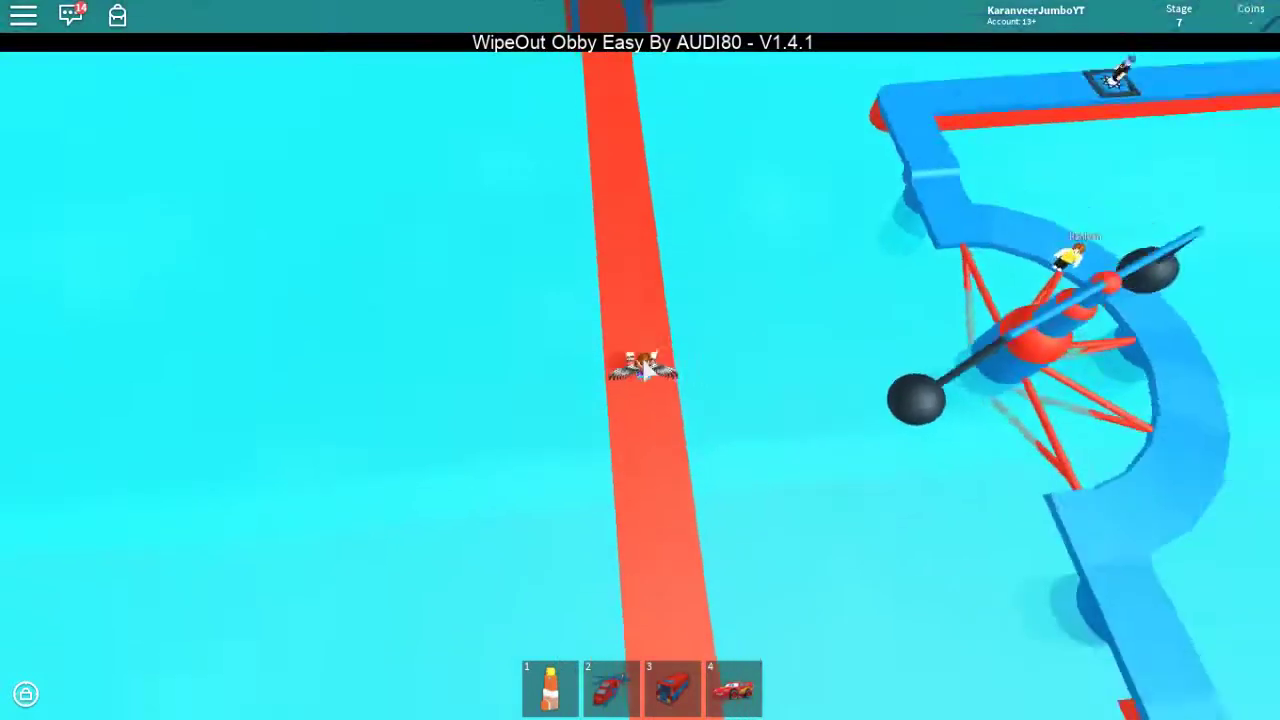
scroll(645, 370, "up", 5)
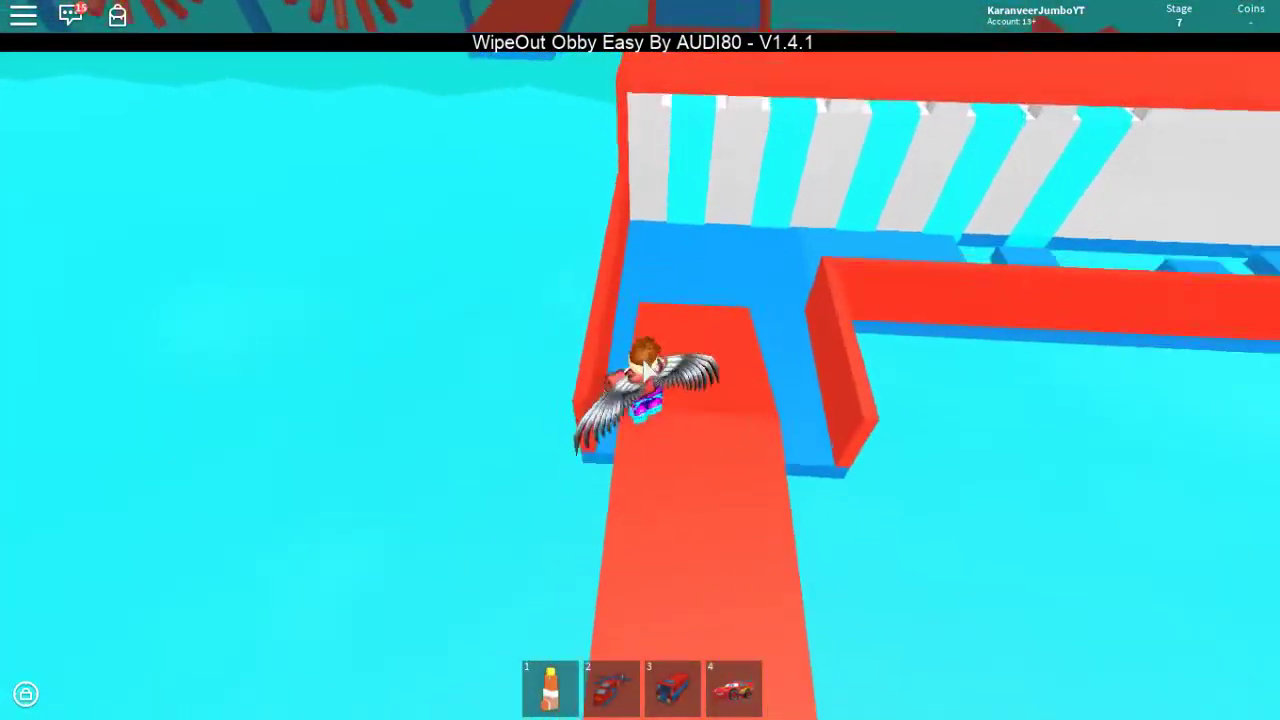
key("w")
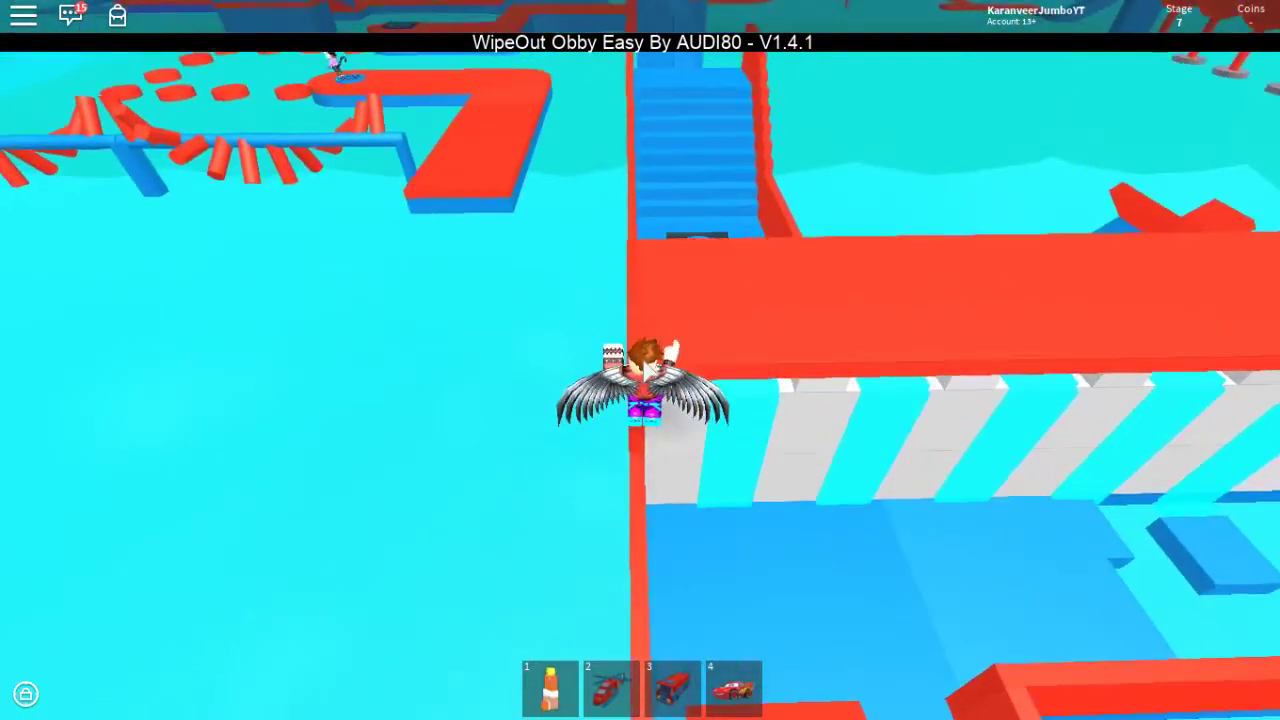
key("w")
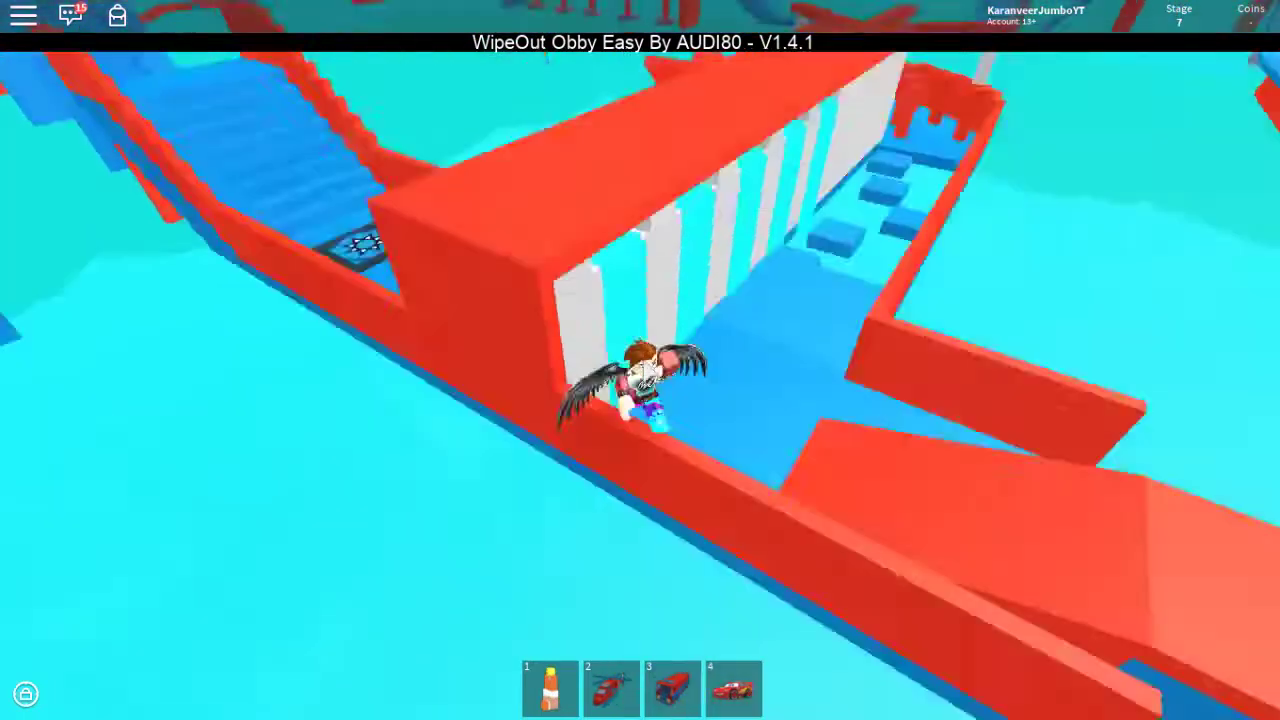
key("w")
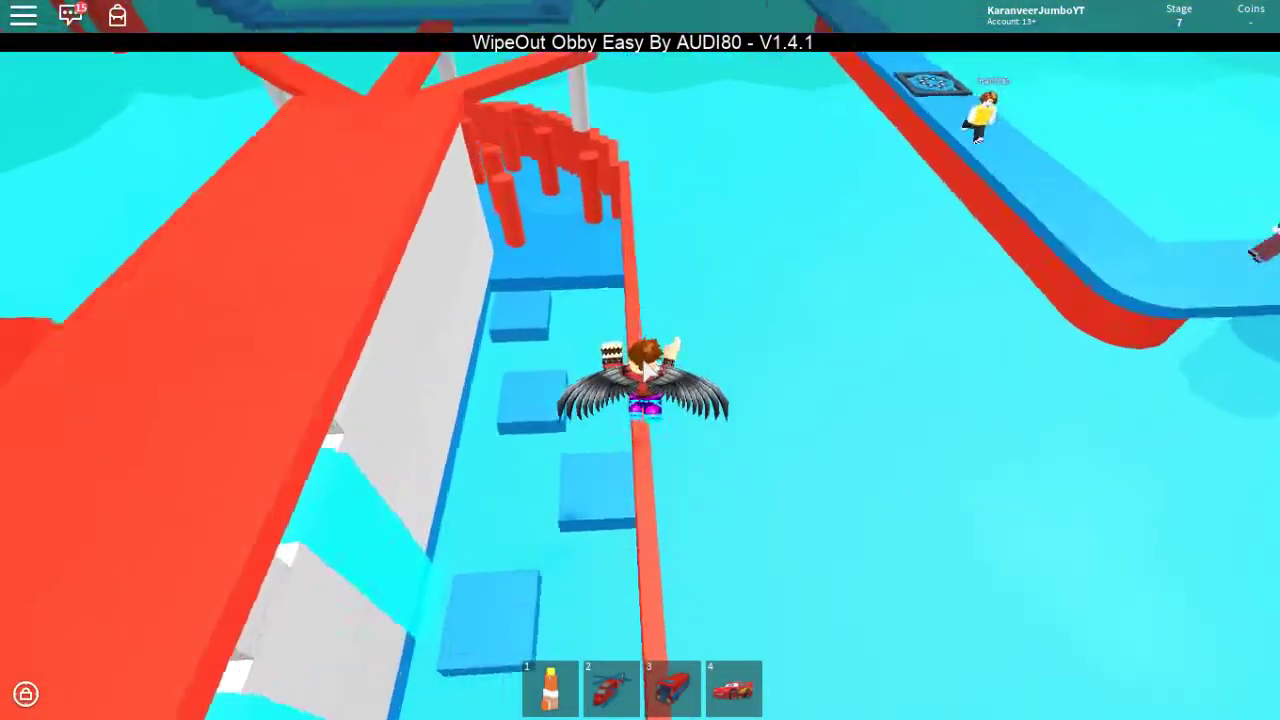
key("w")
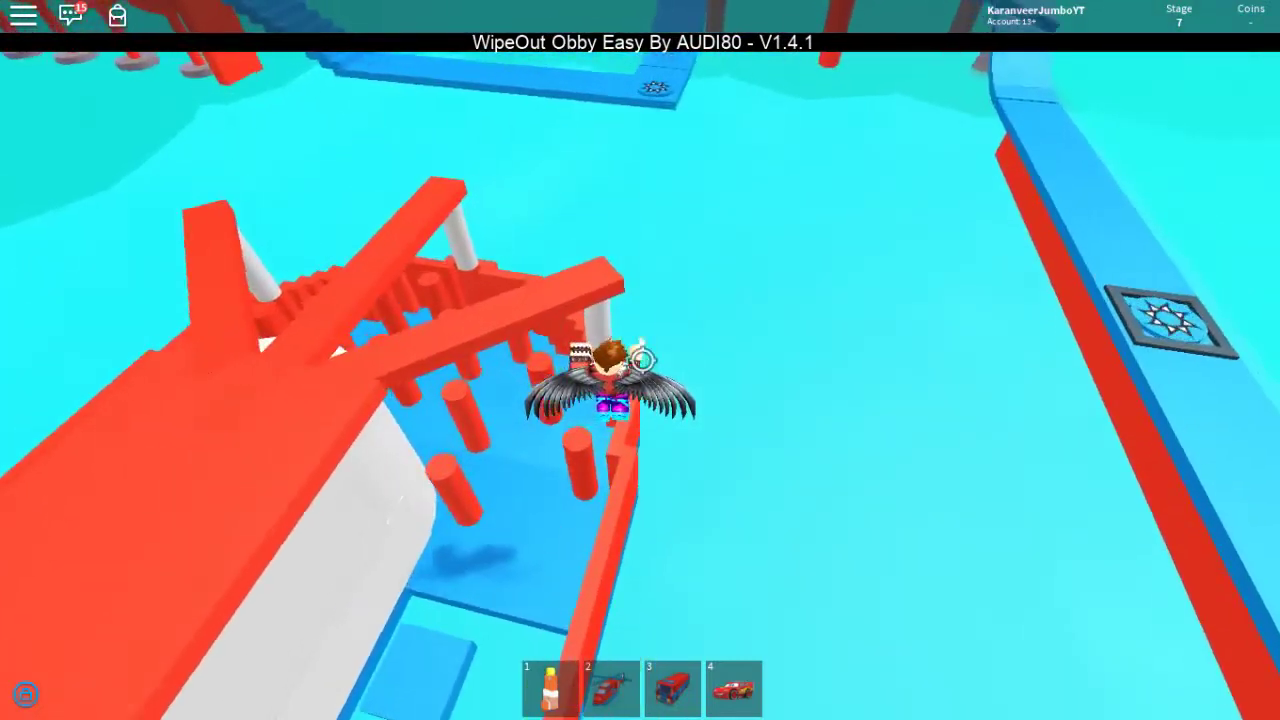
key("w")
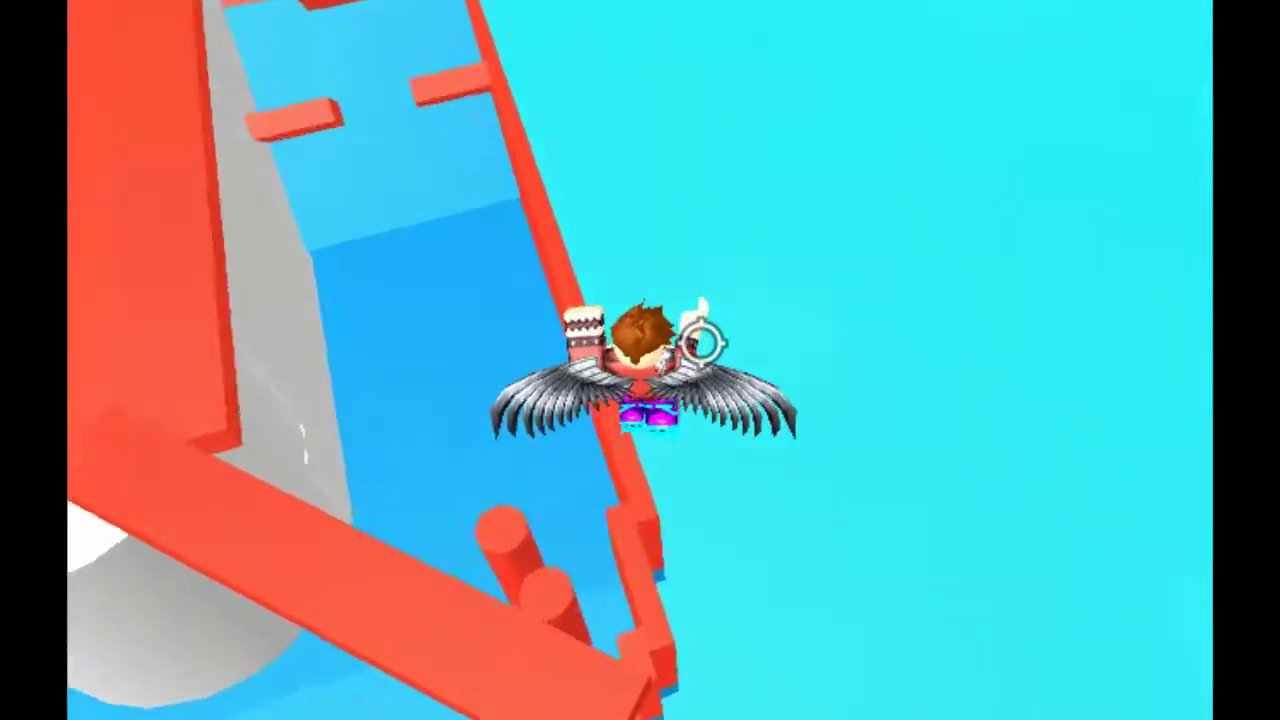
key("w")
key("w")
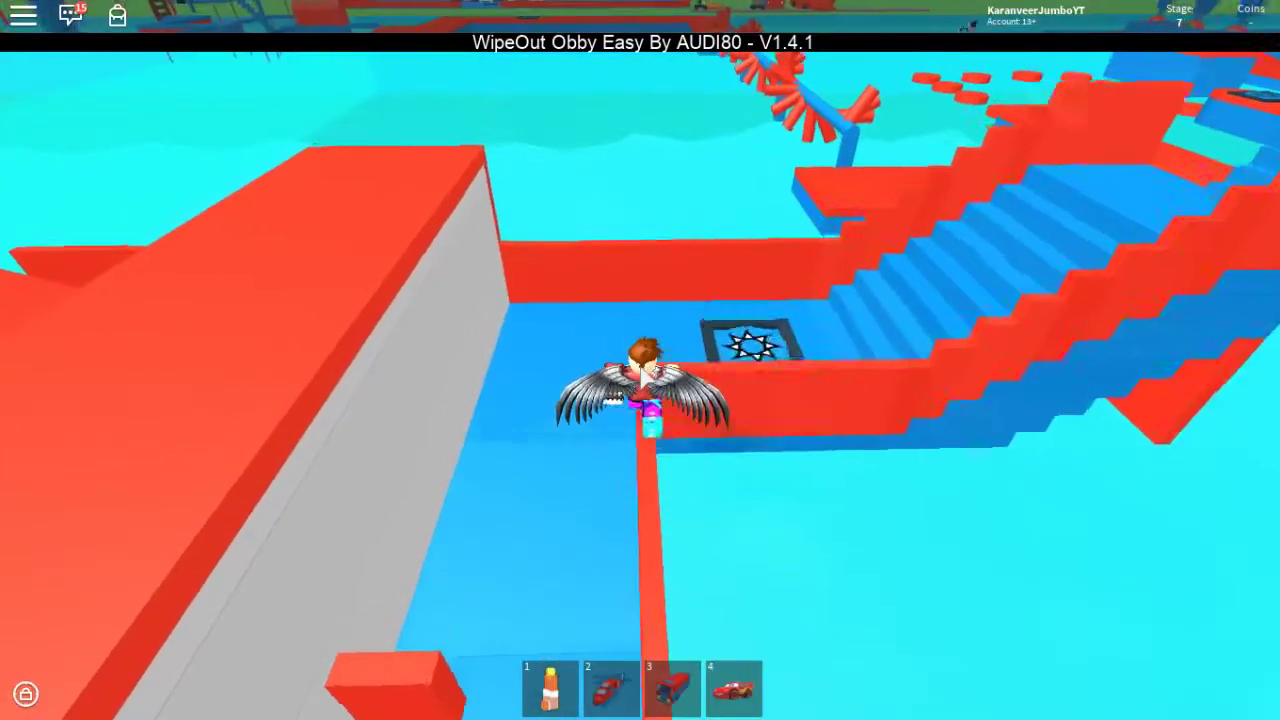
Step onto the stage 8 checkpoint, climb the stairs, and follow the blue beam
key("w")
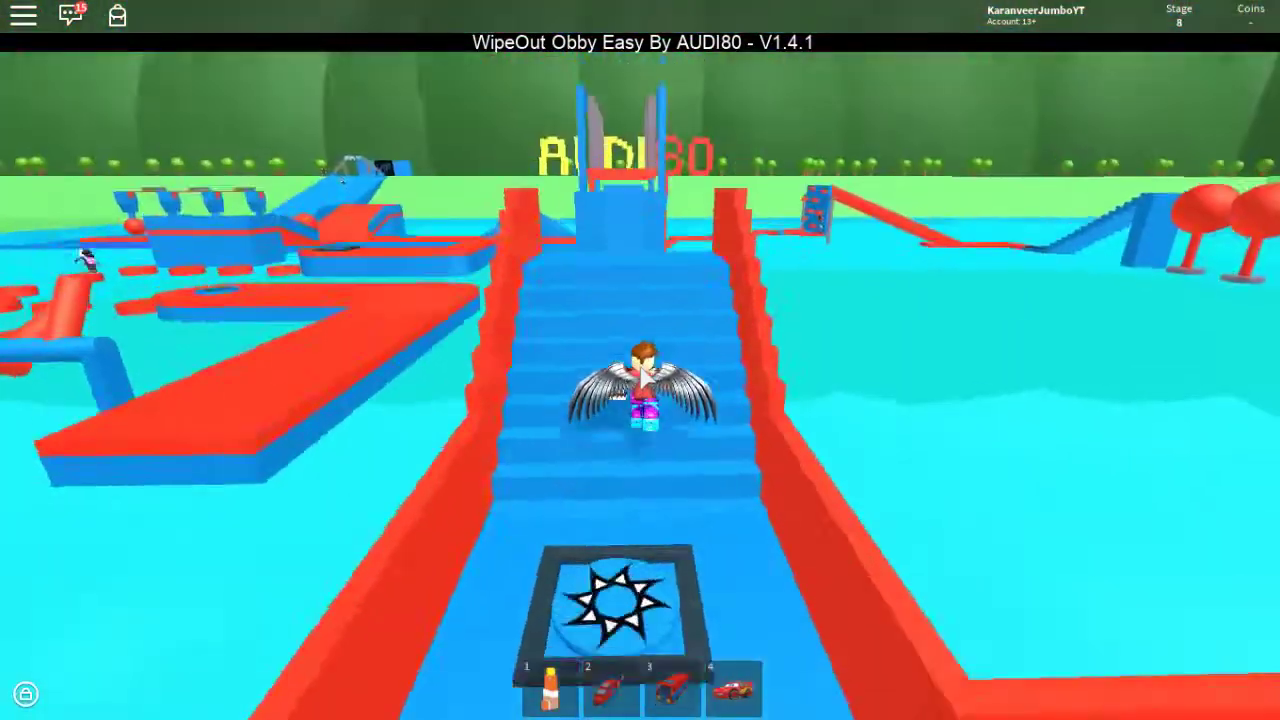
key("w")
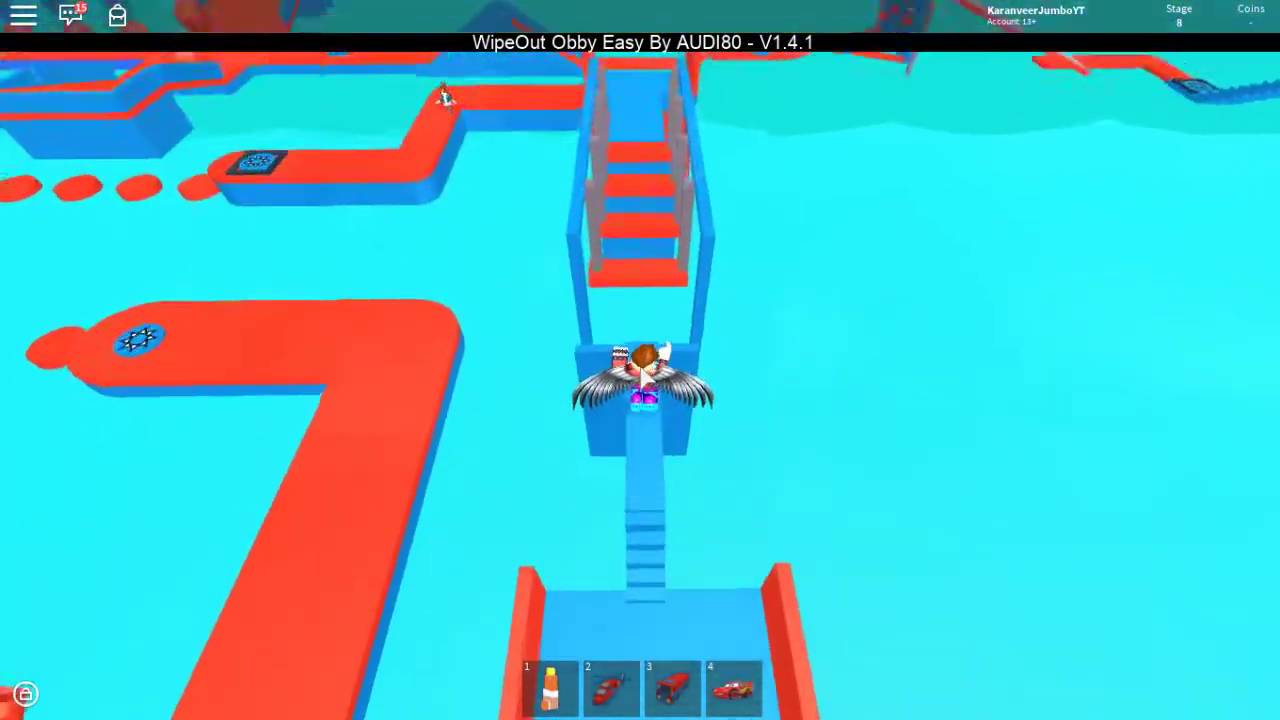
key("w")
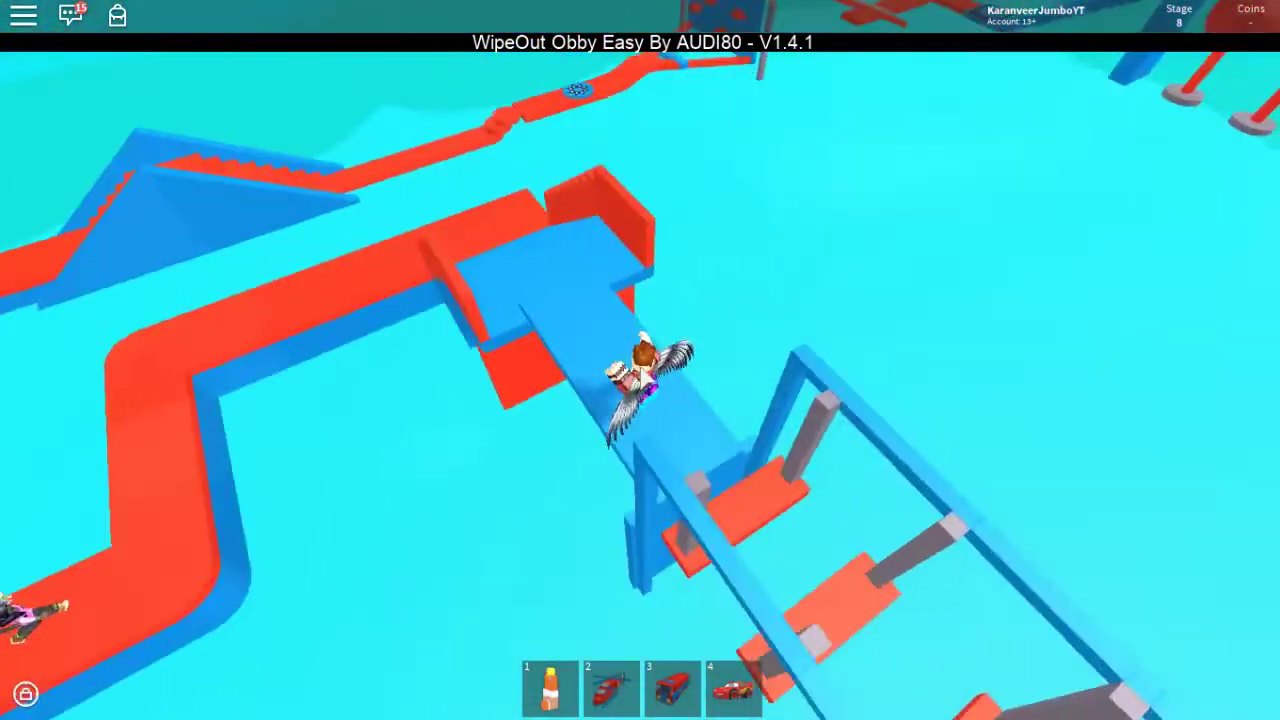
key("w")
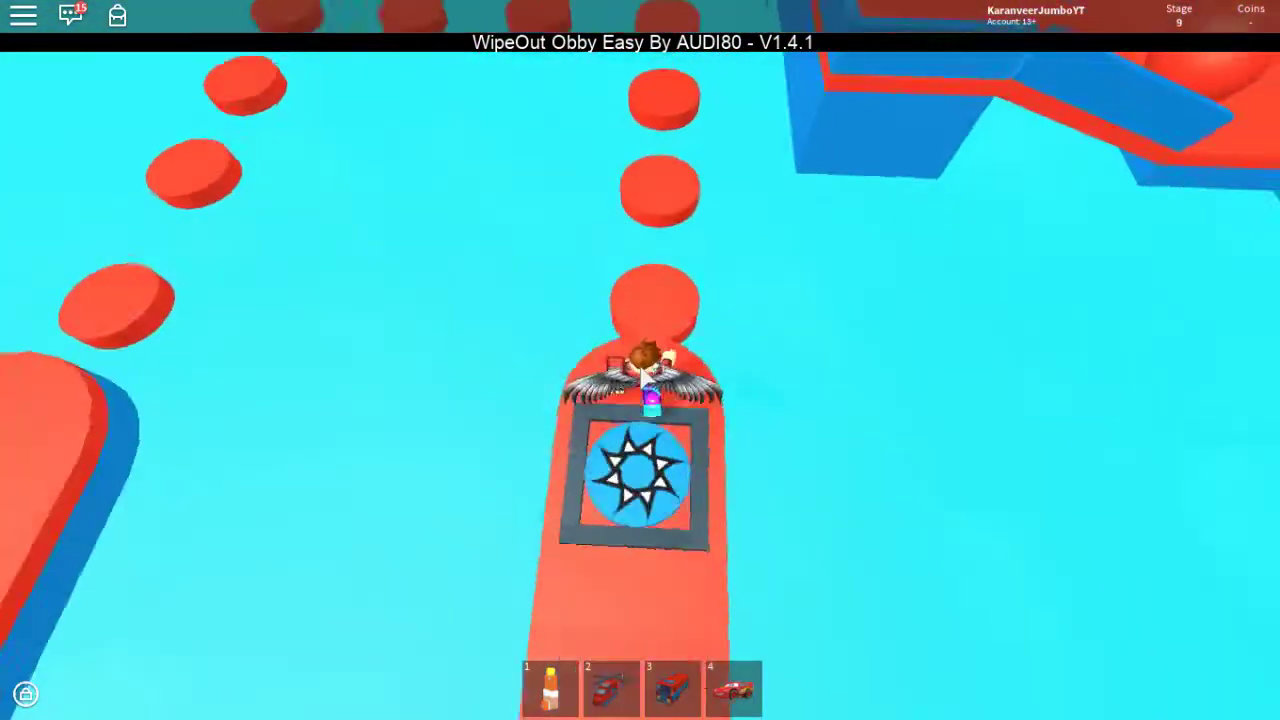
Hop across the red stepping discs with shift-lock on to the stage 10 checkpoint
key("w")
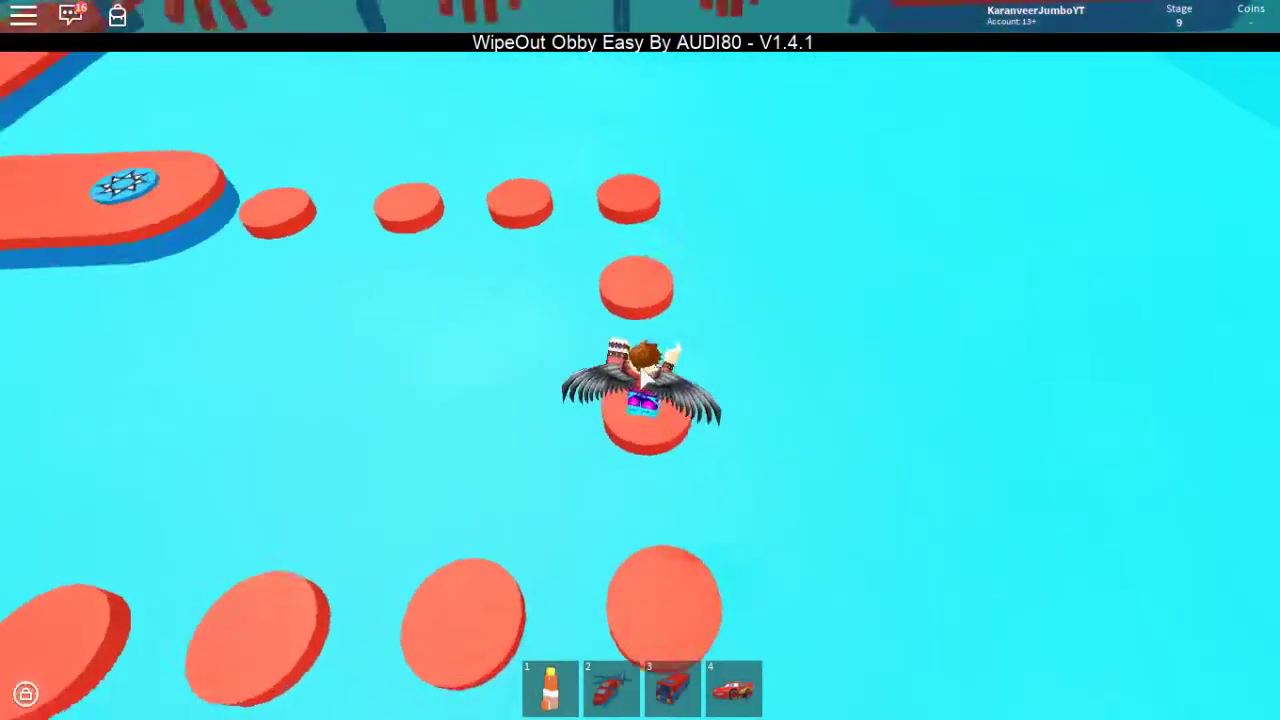
key("w")
key("shift")
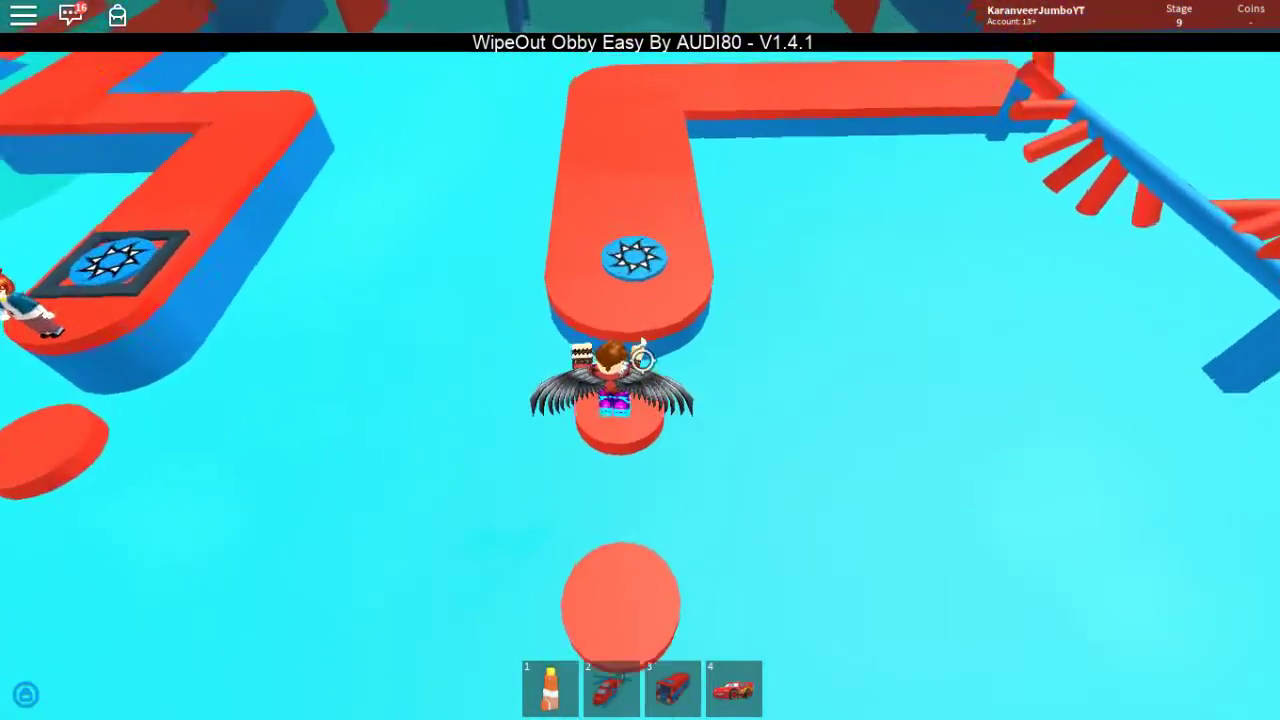
key("w")
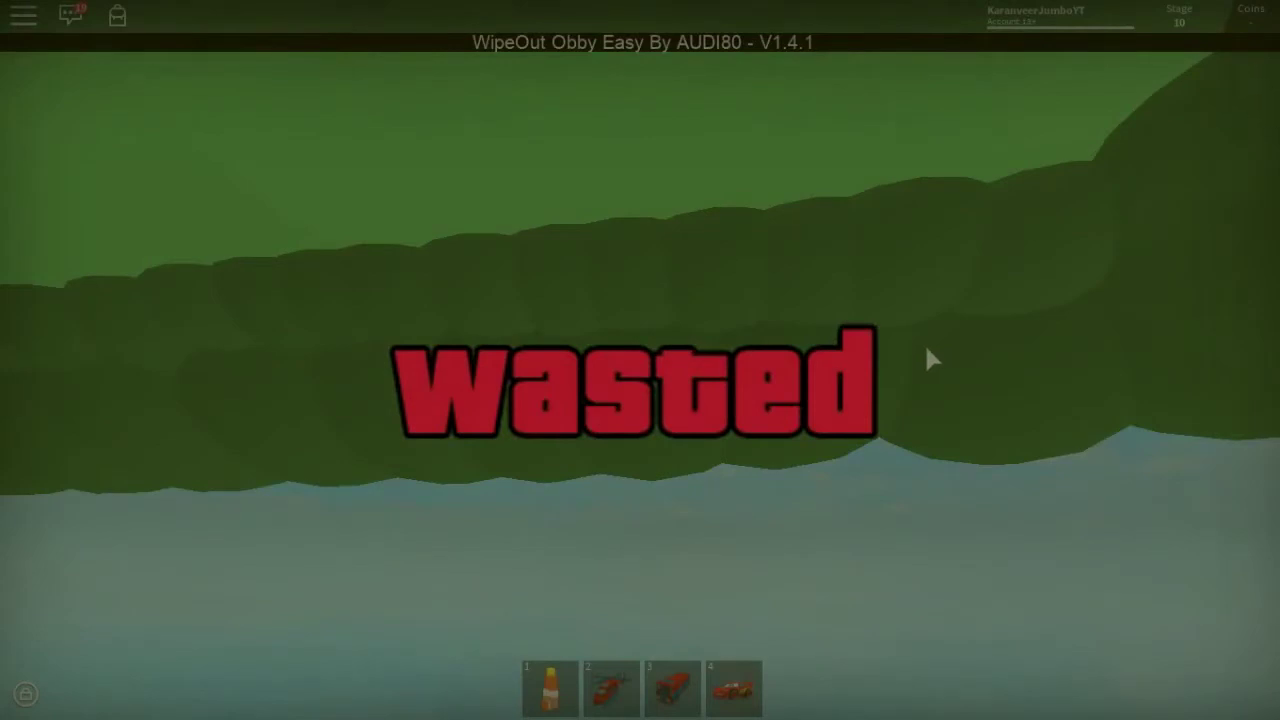
Cross the red platform and spiral beam to the stage 11 checkpoint beside another player
key("w")
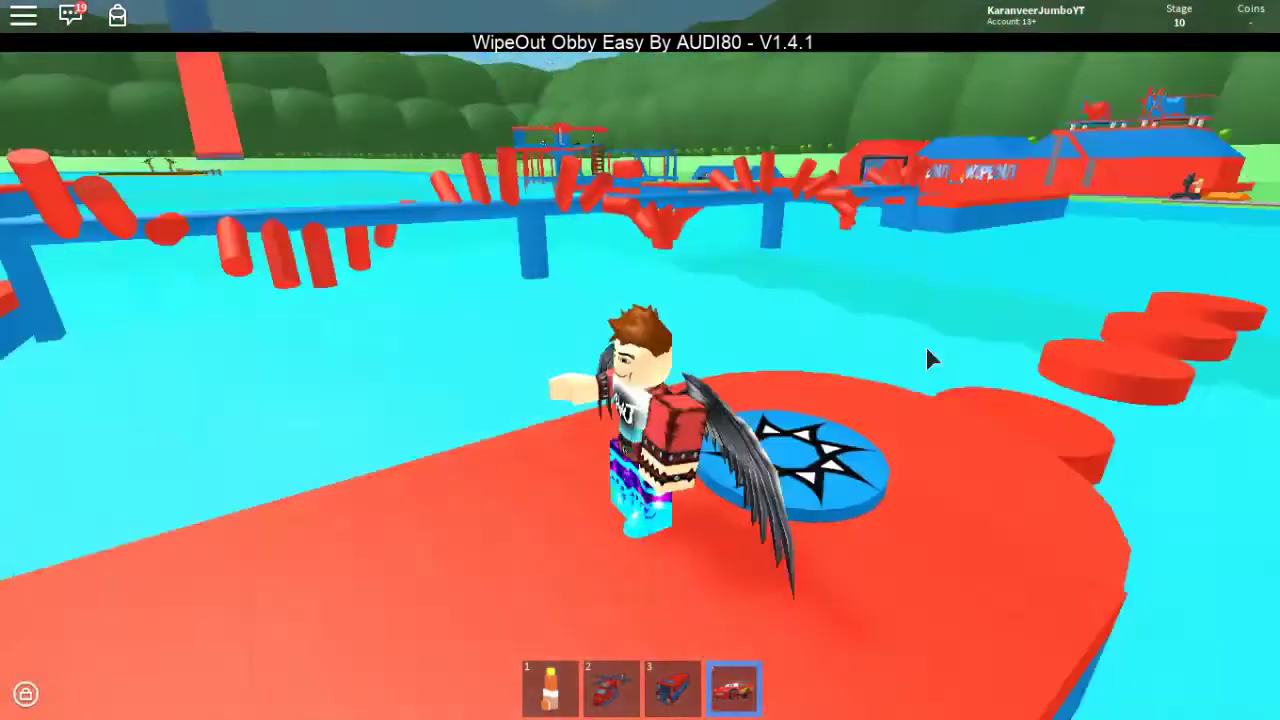
scroll(930, 358, "down", 5)
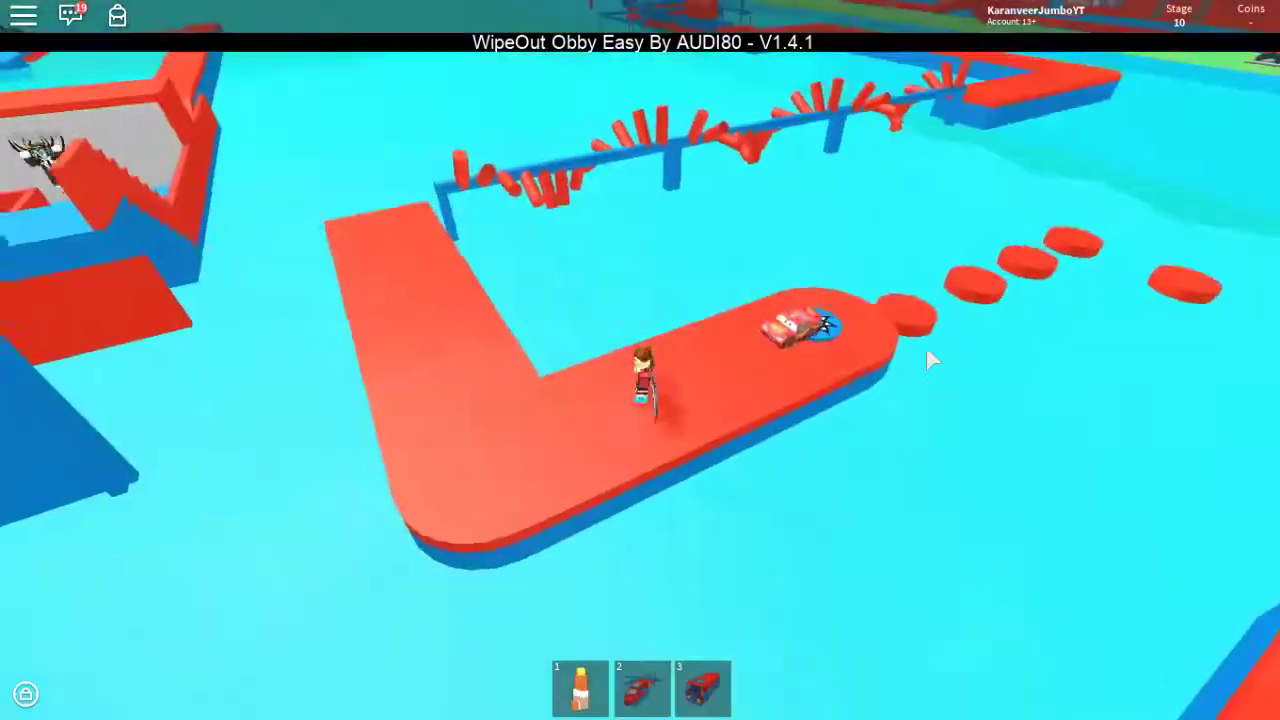
scroll(930, 358, "up", 5)
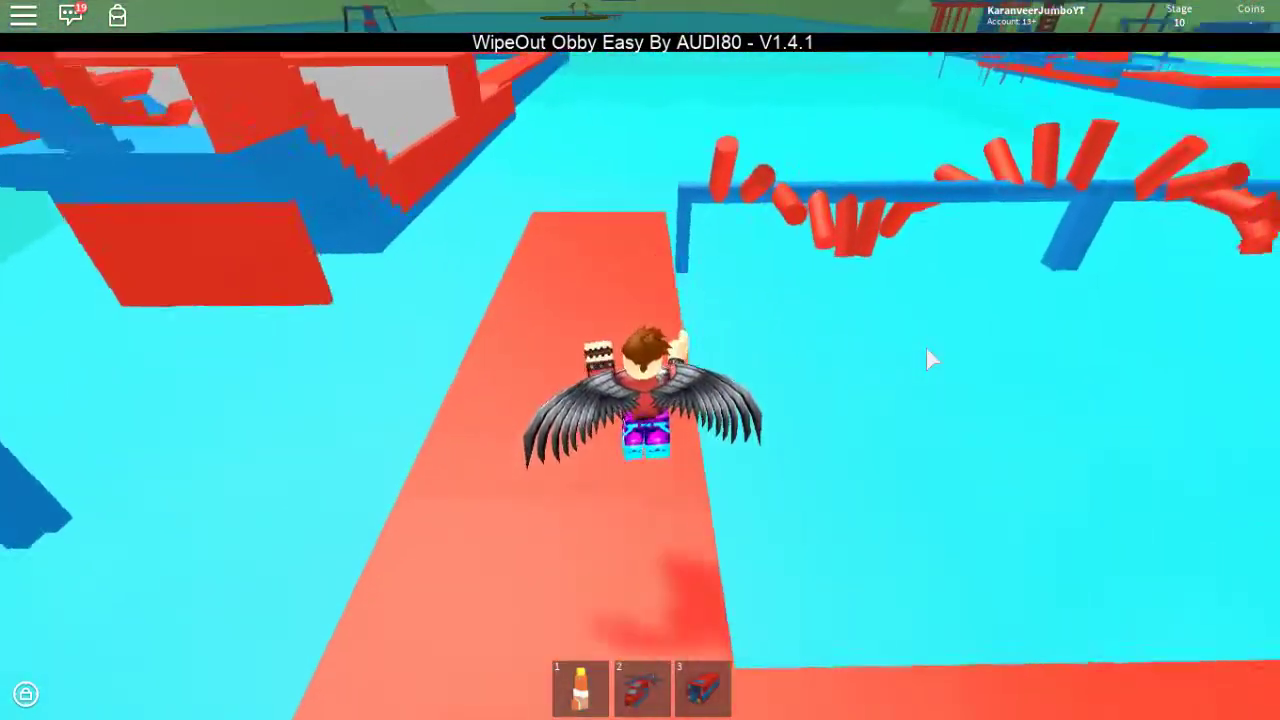
key("w")
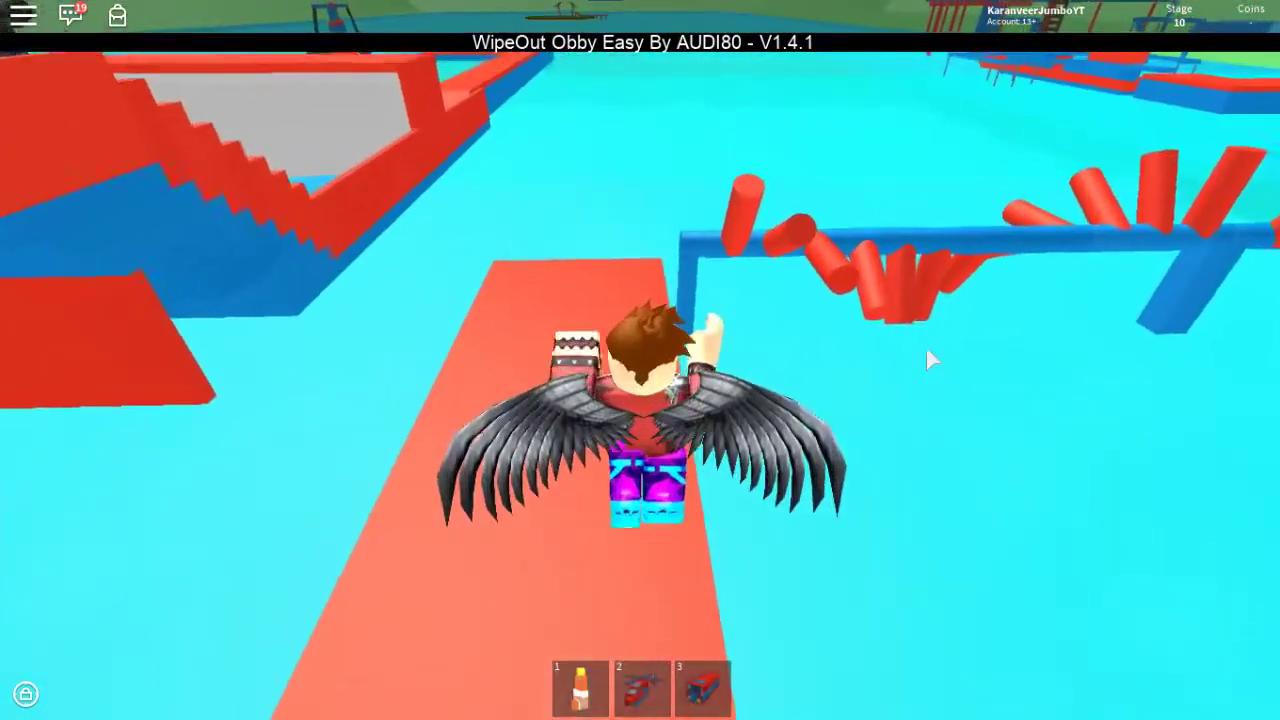
key("w")
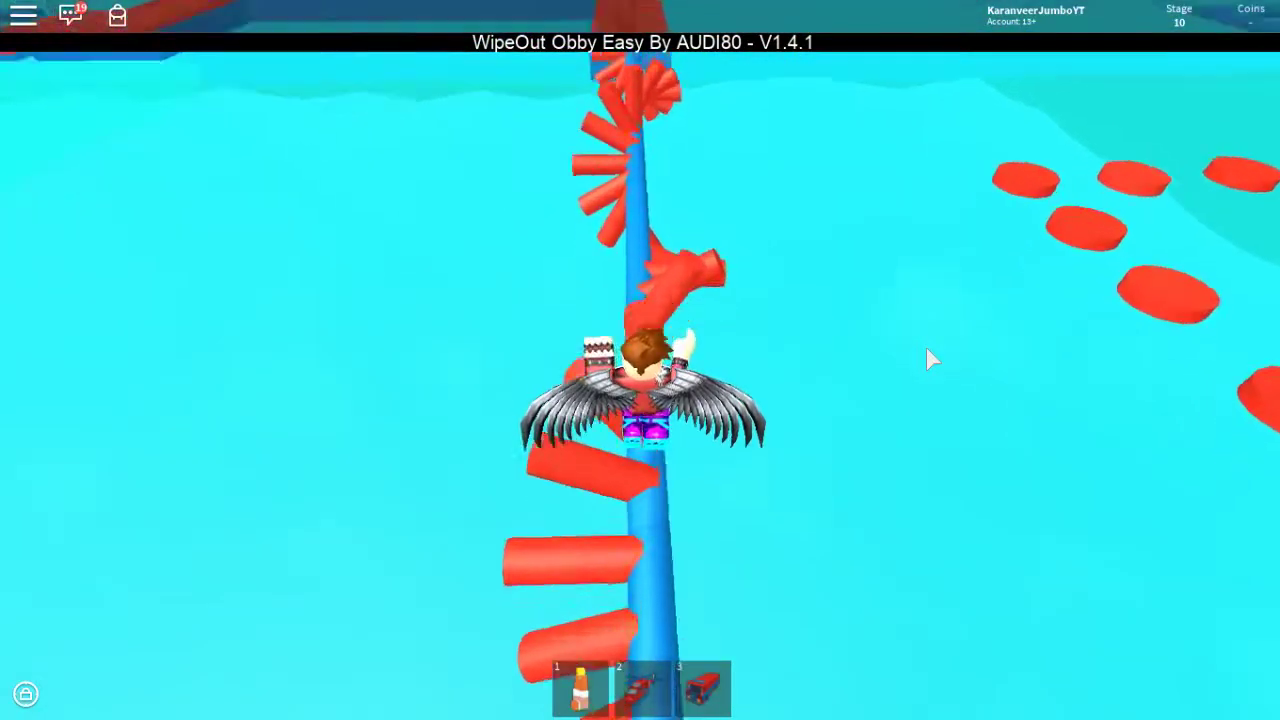
scroll(930, 358, "down", 5)
scroll(930, 358, "down", 2)
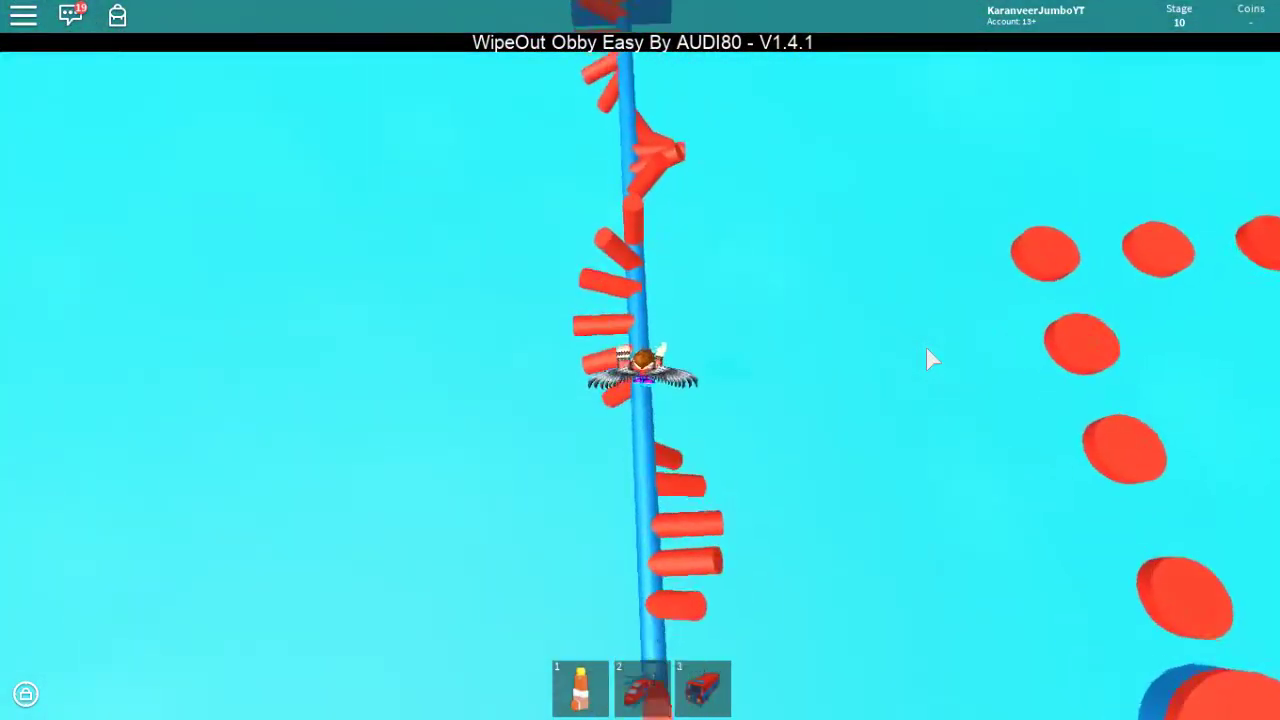
scroll(930, 358, "down", 3)
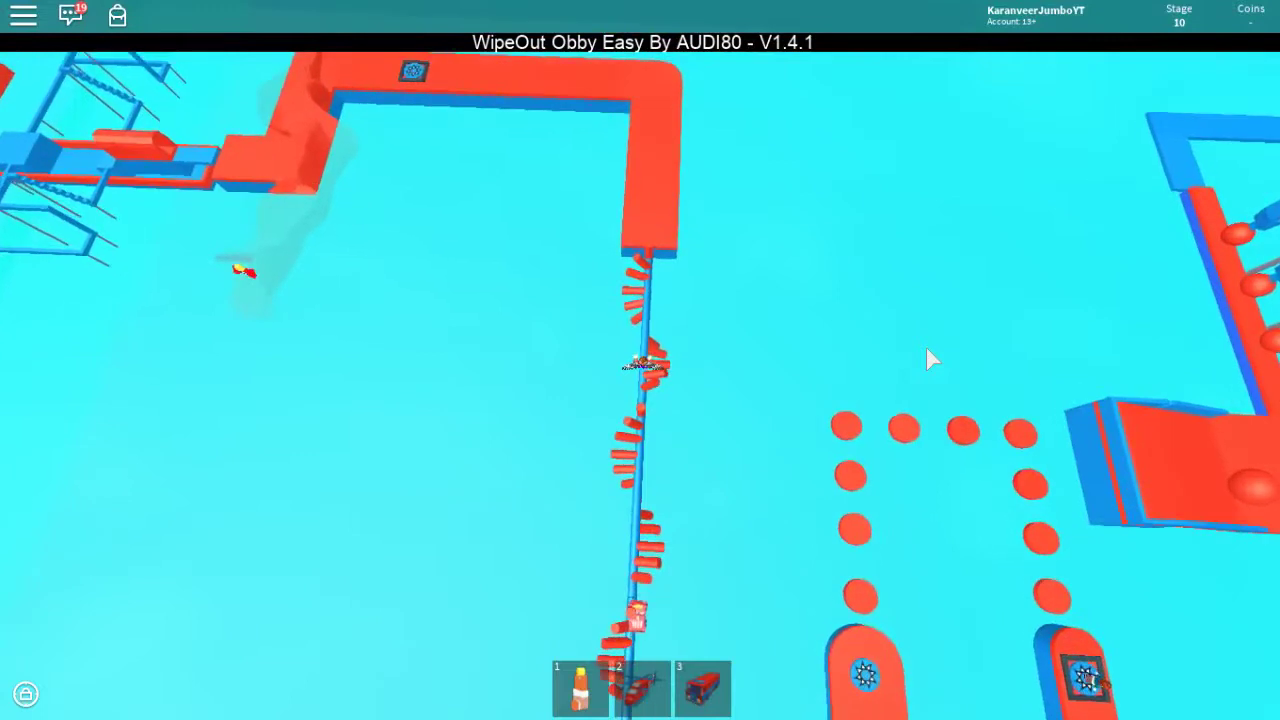
scroll(930, 358, "up", 5)
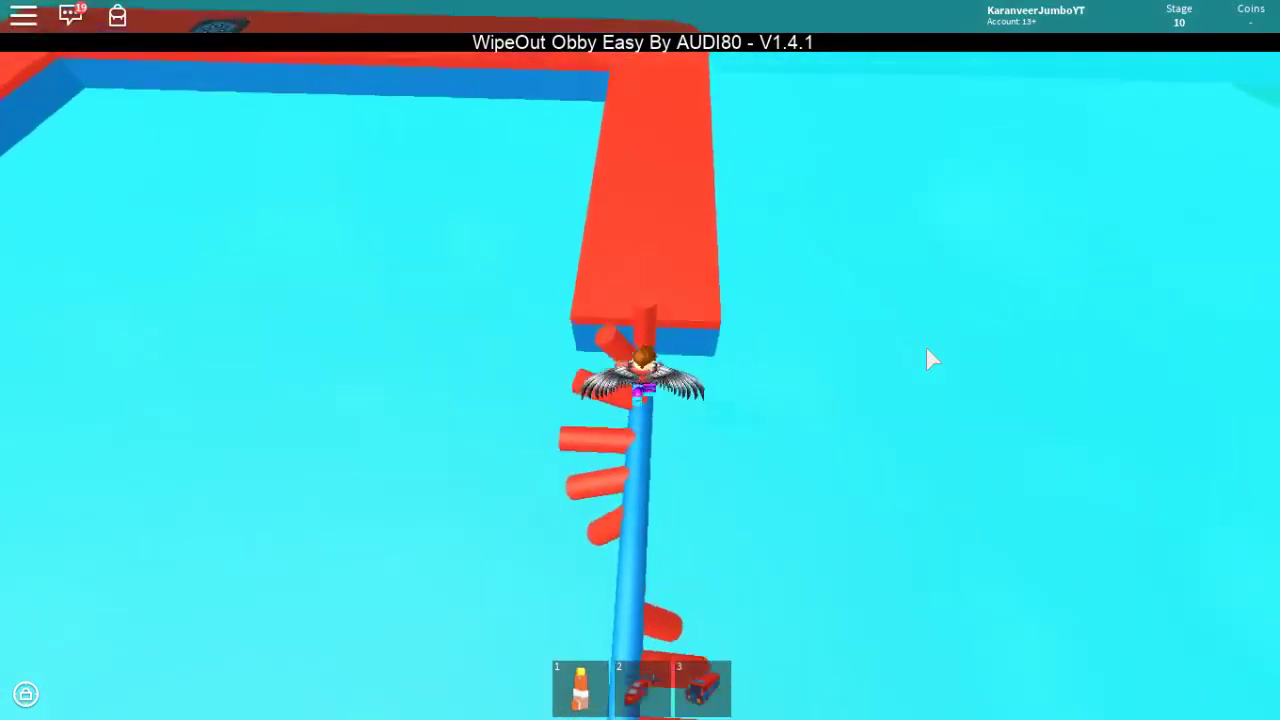
key("w")
scroll(907, 351, "up", 3)
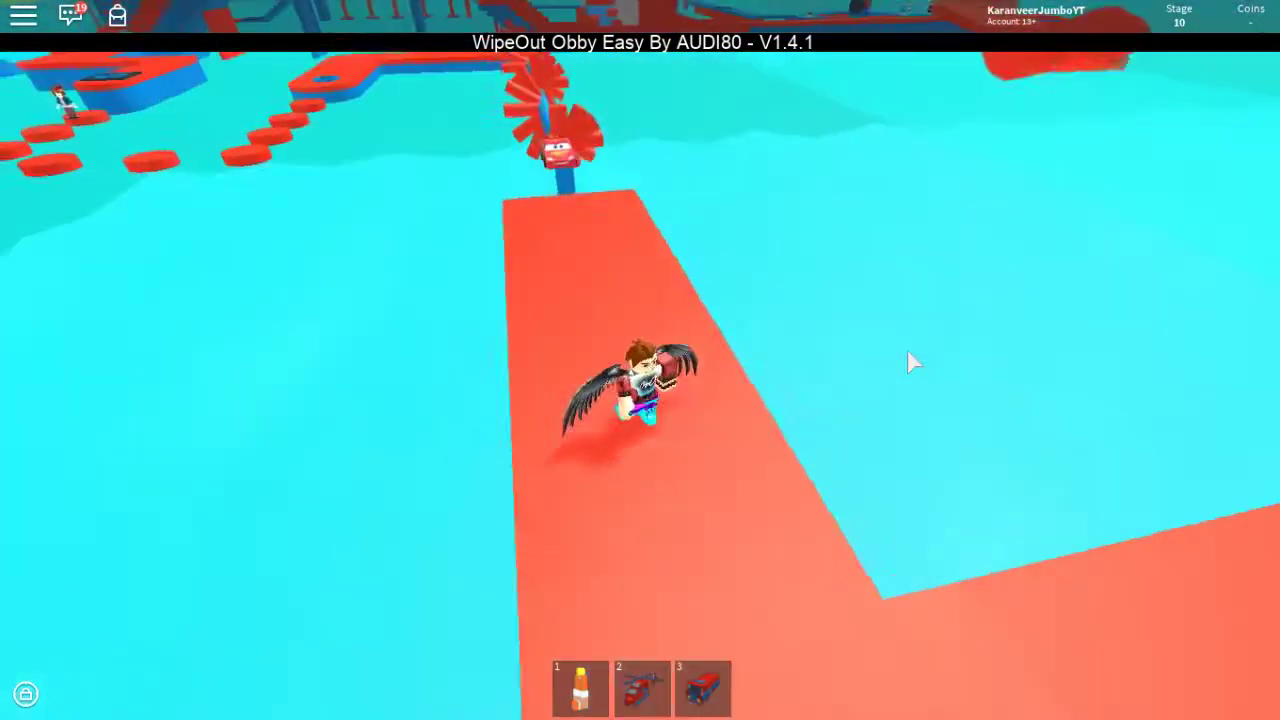
key("w")
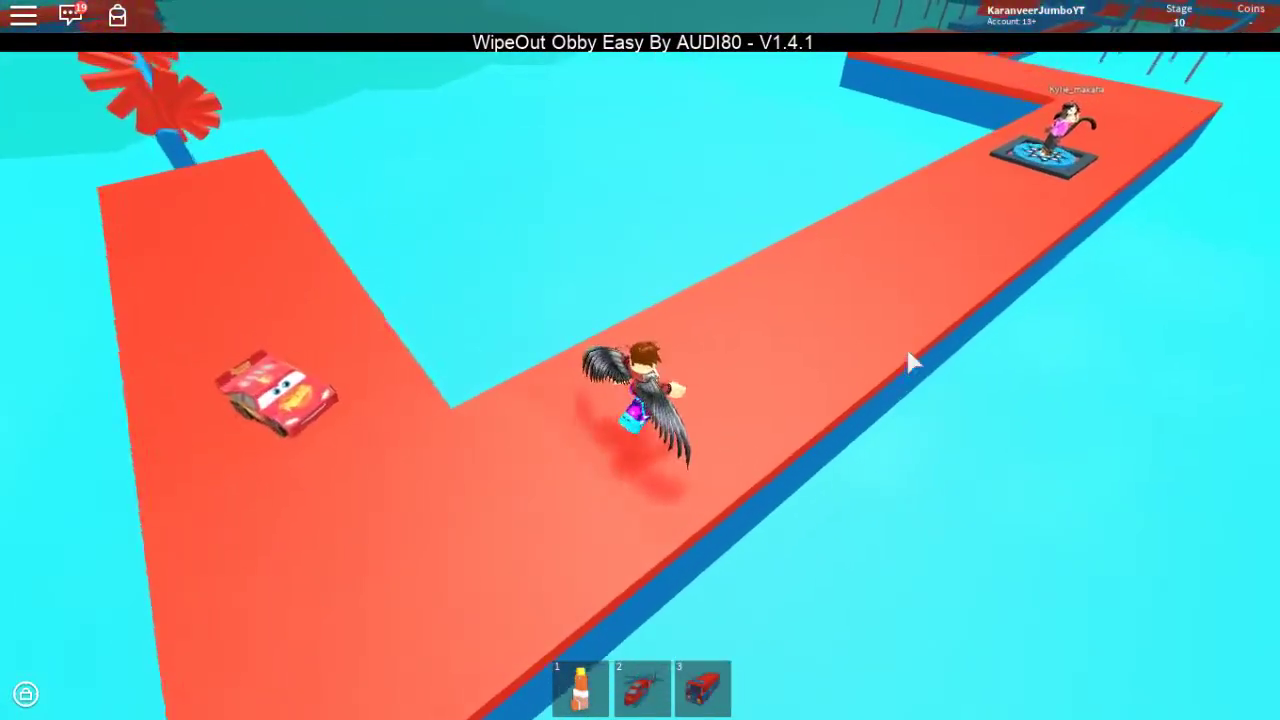
key("w")
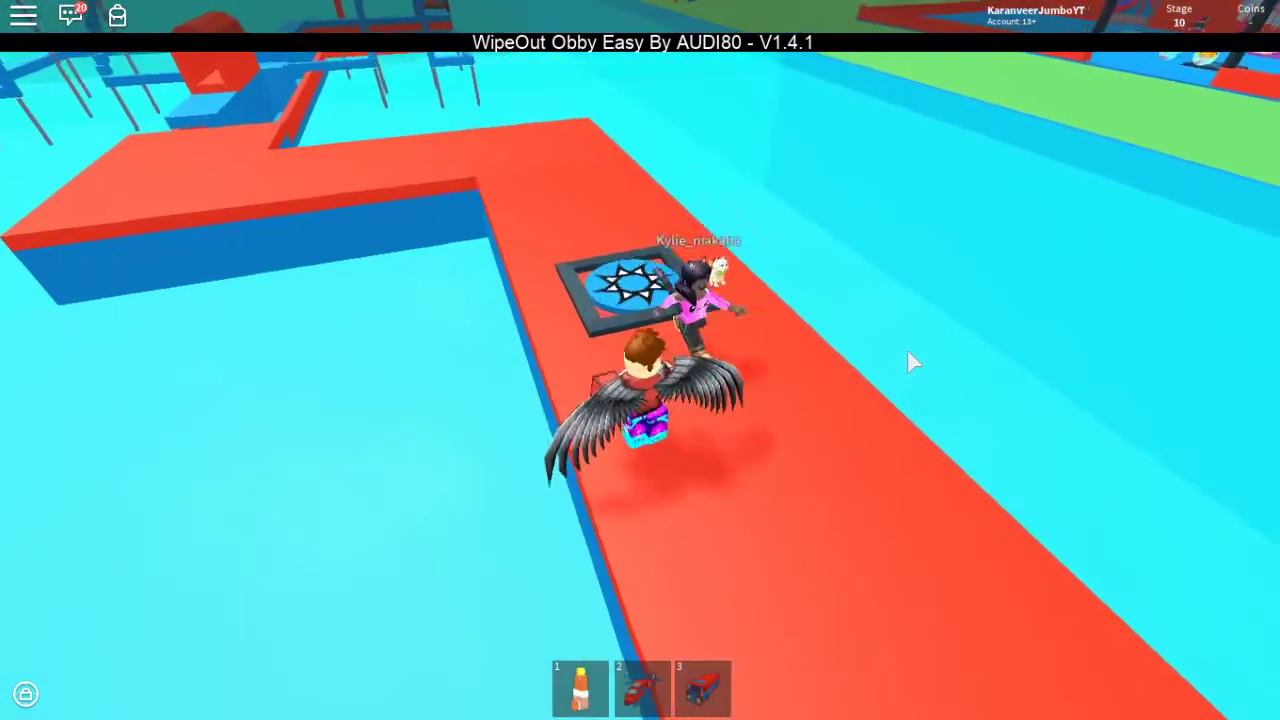
key("w")
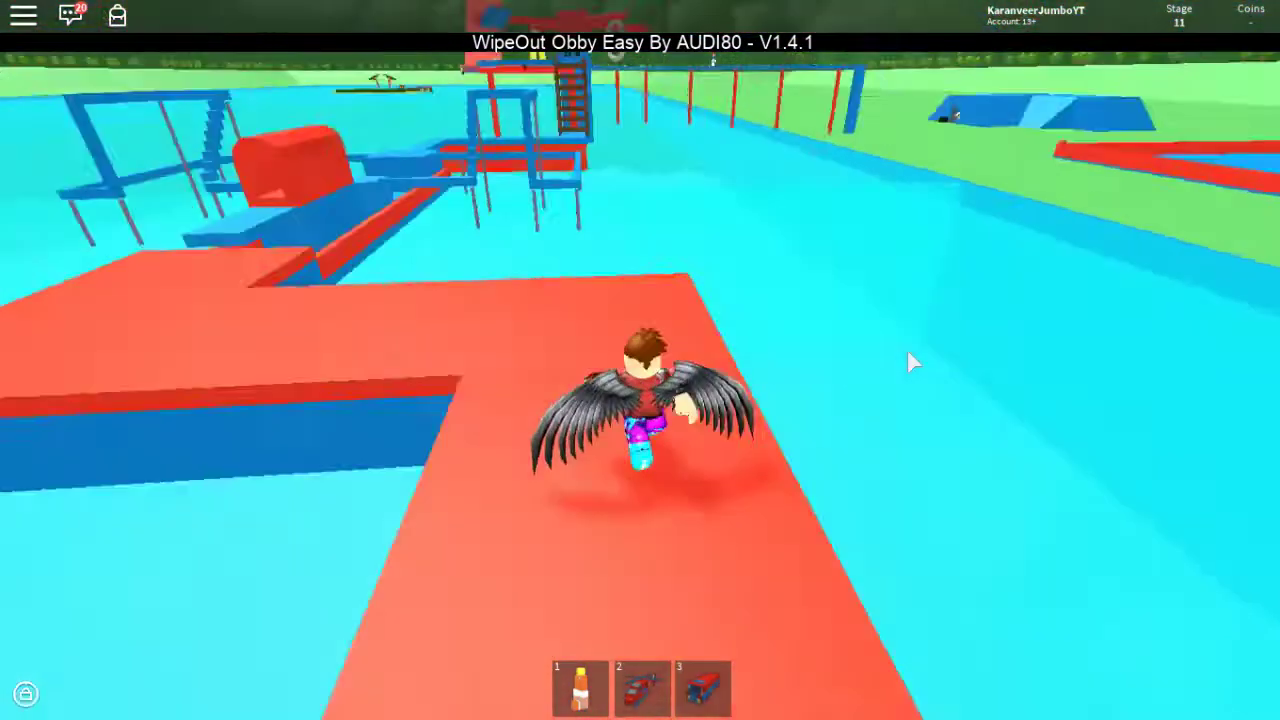
Walk onto the red beam, briefly show the player list, and leap off into the water
key("w")
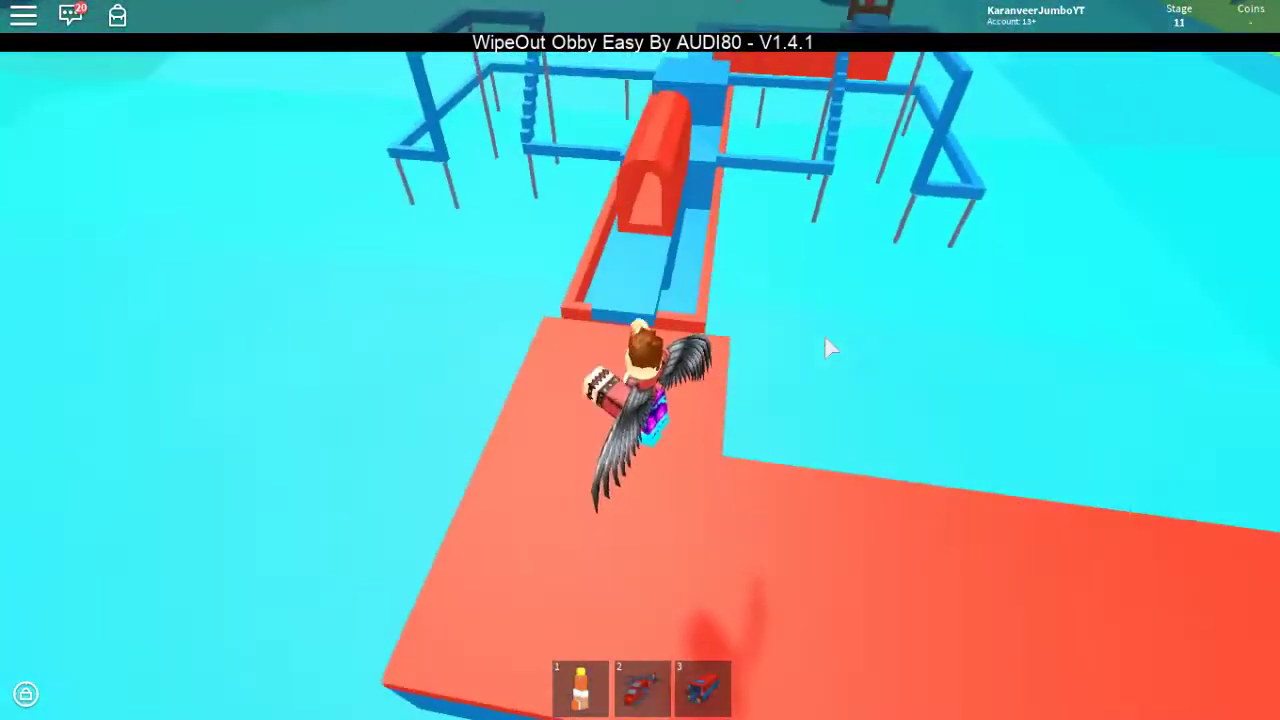
key("w")
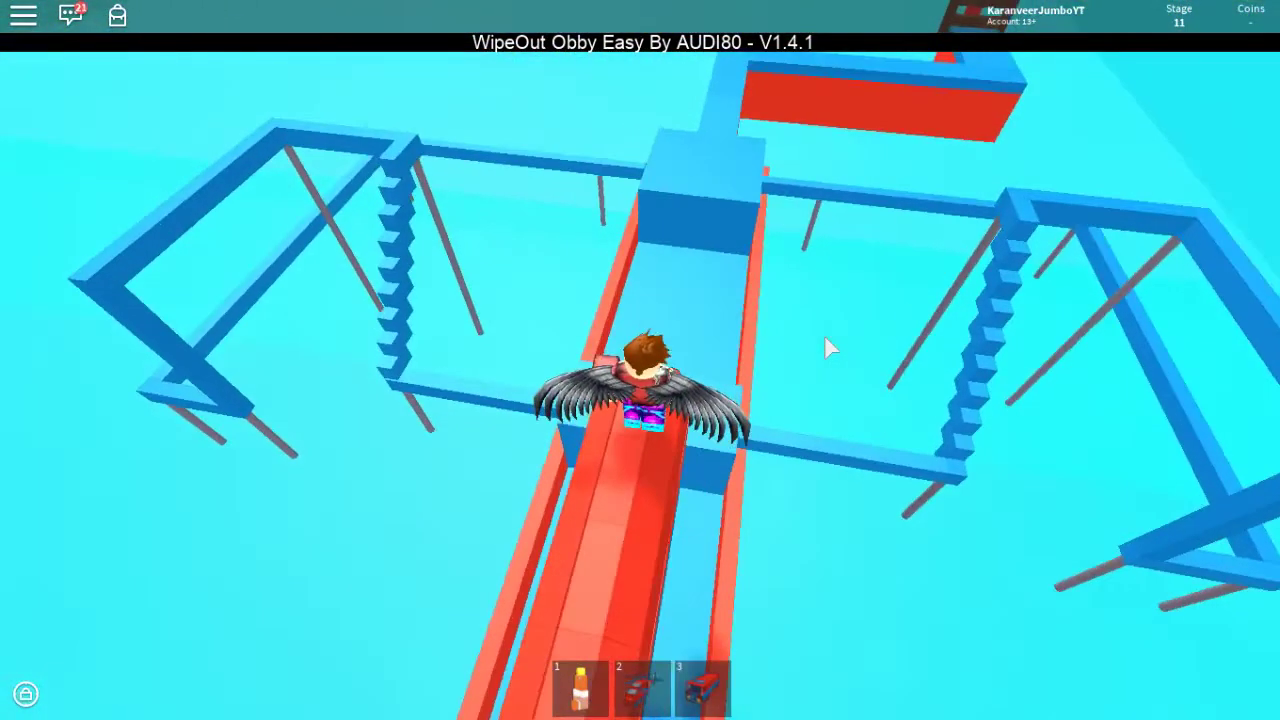
key("Tab")
key("Tab")
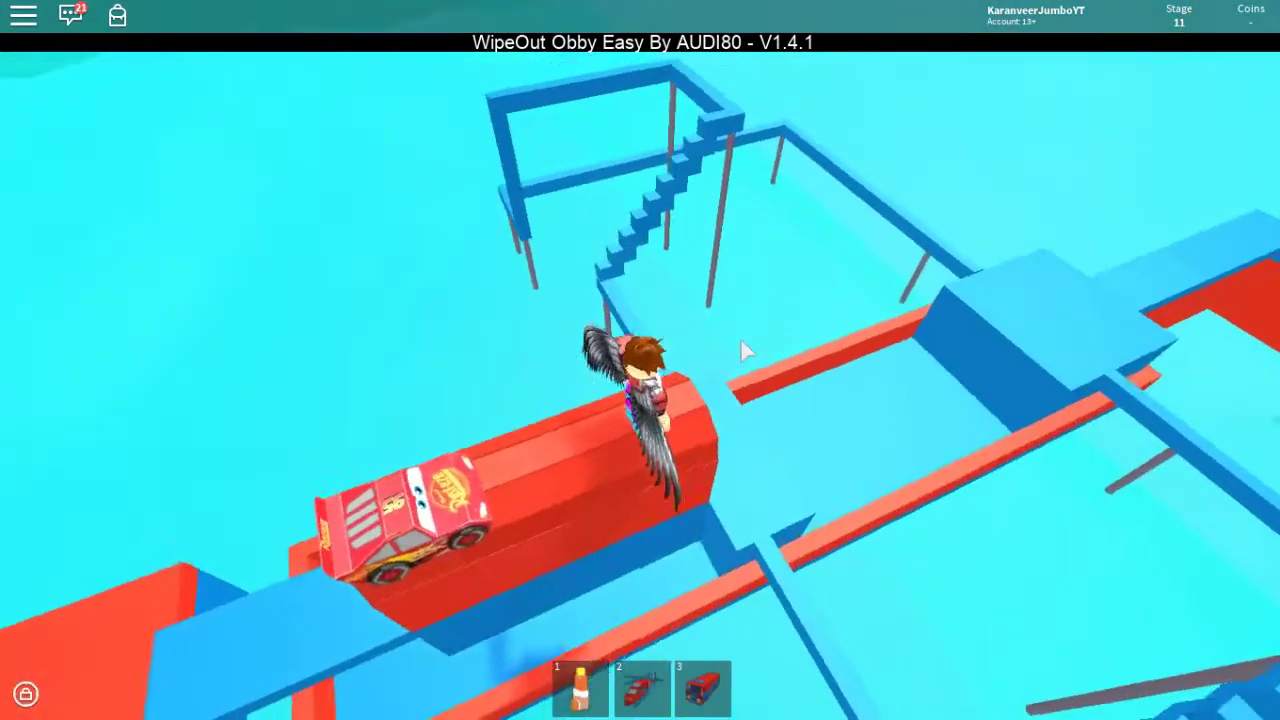
key("space")
key("w")
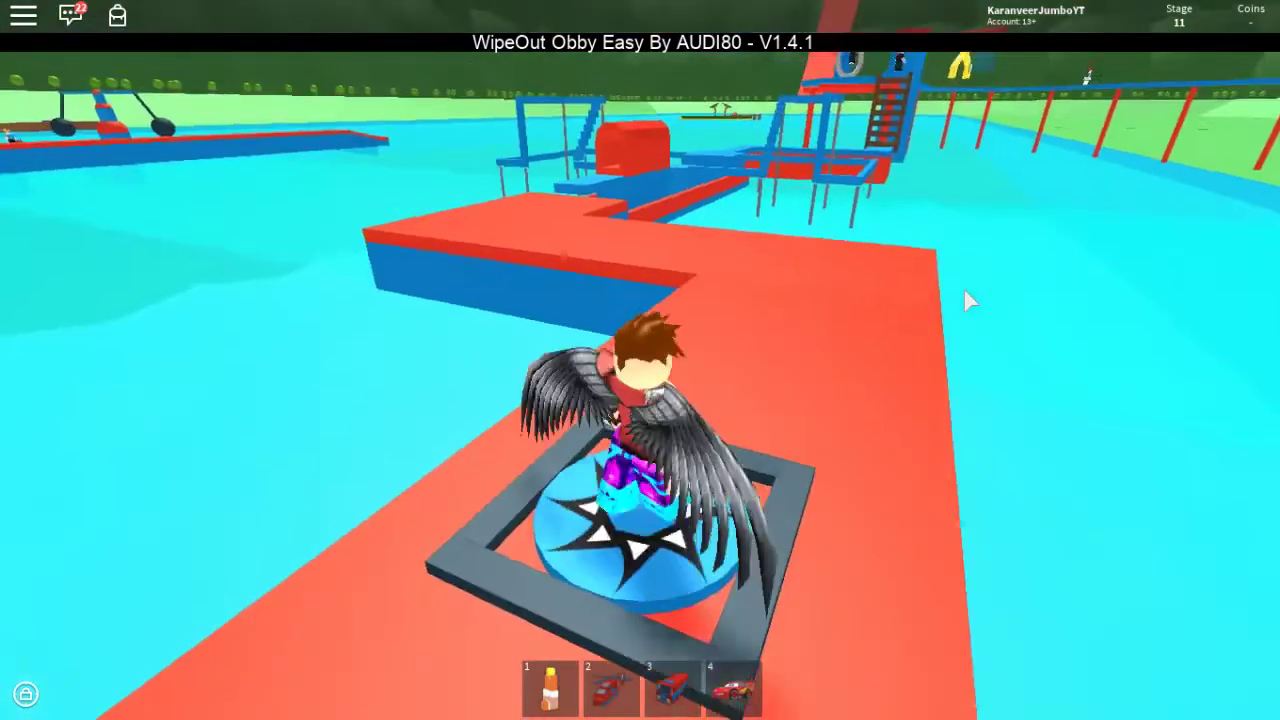
After respawning, follow the red beam and jump the blue frames onto the zigzag section
key("w")
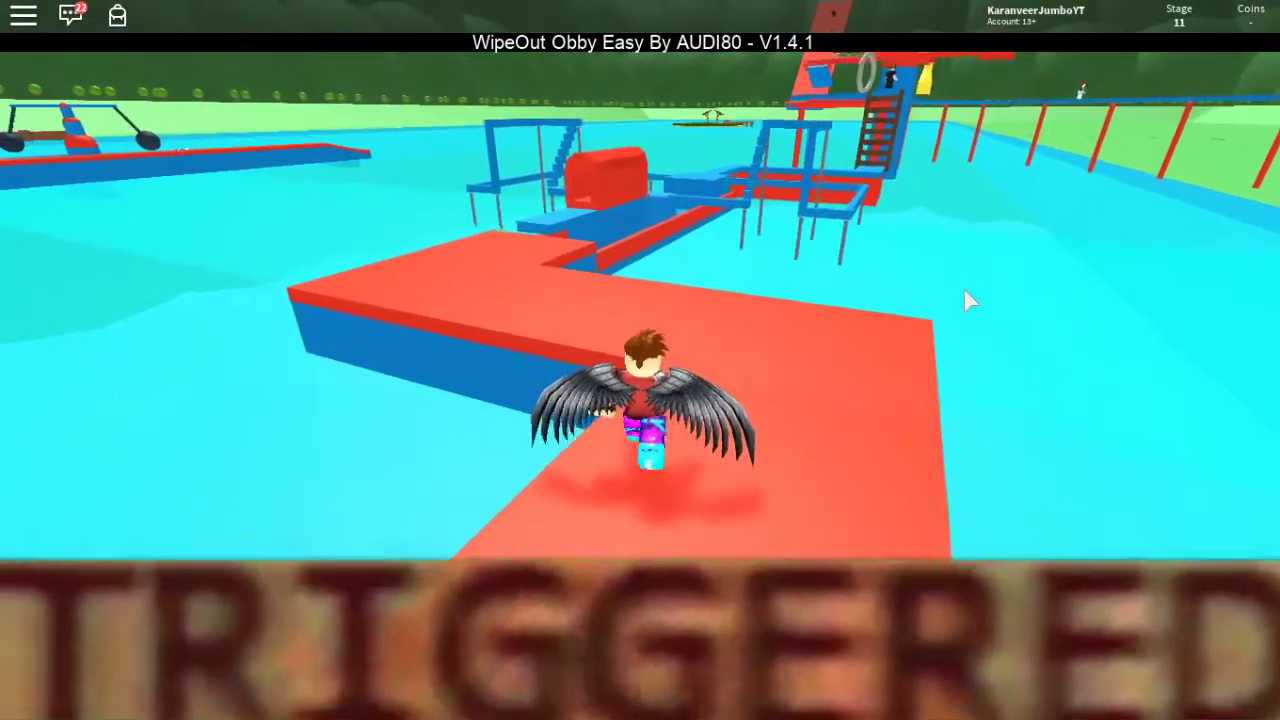
key("w")
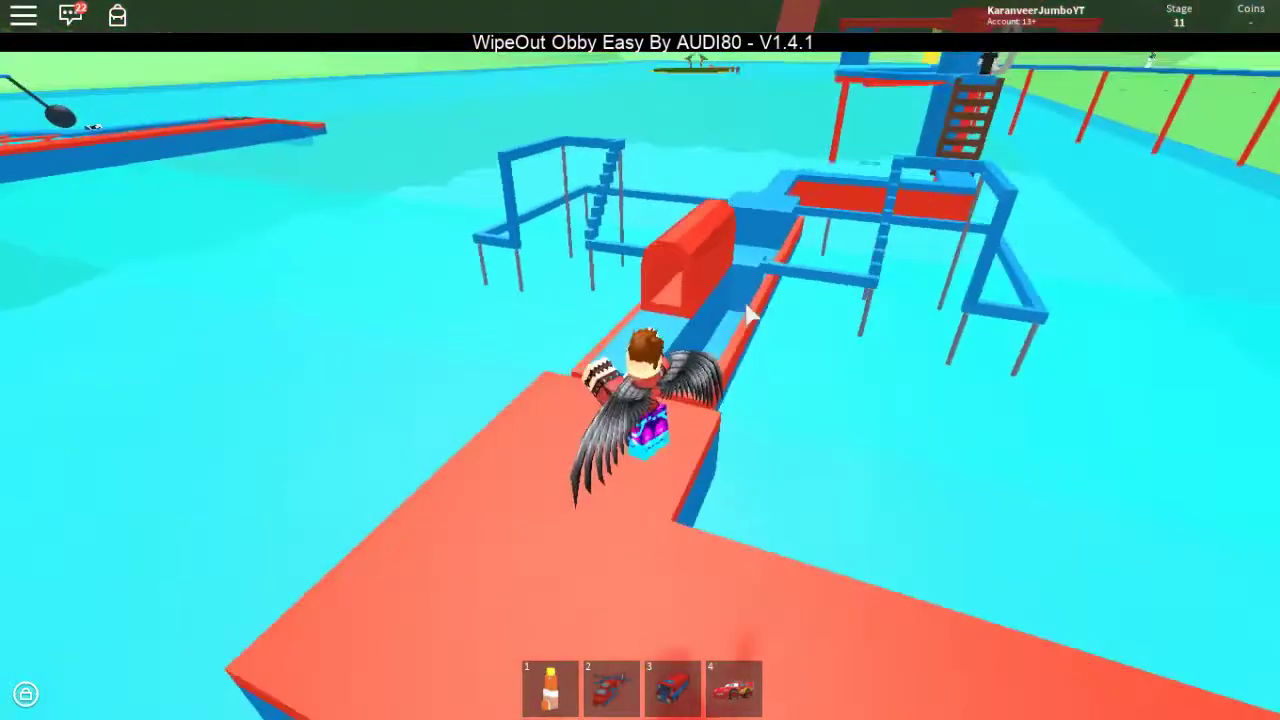
key("w")
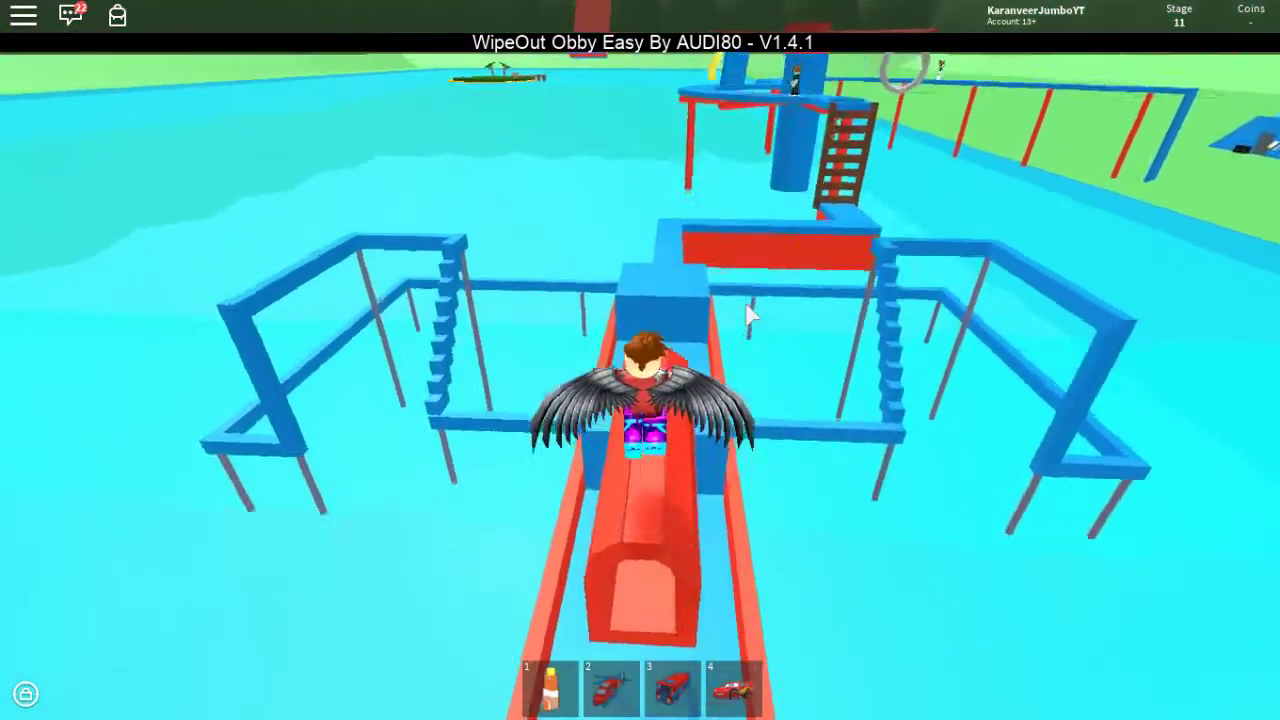
key("w")
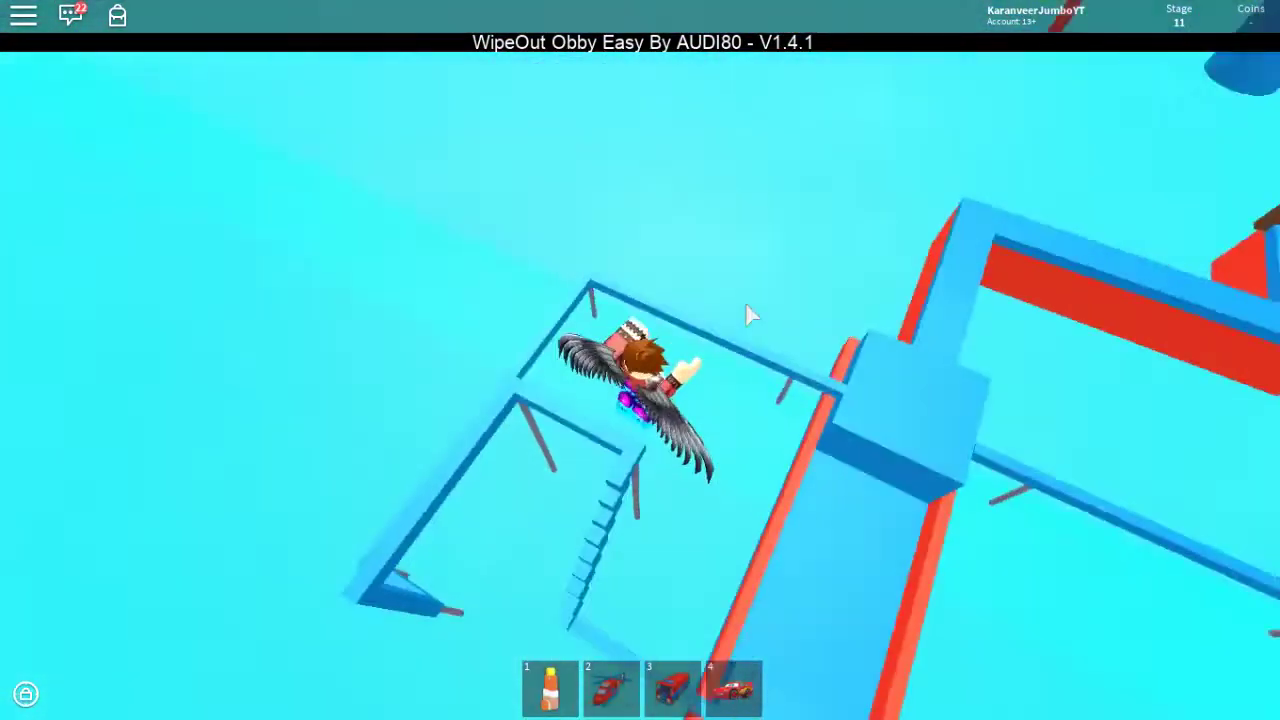
key("w")
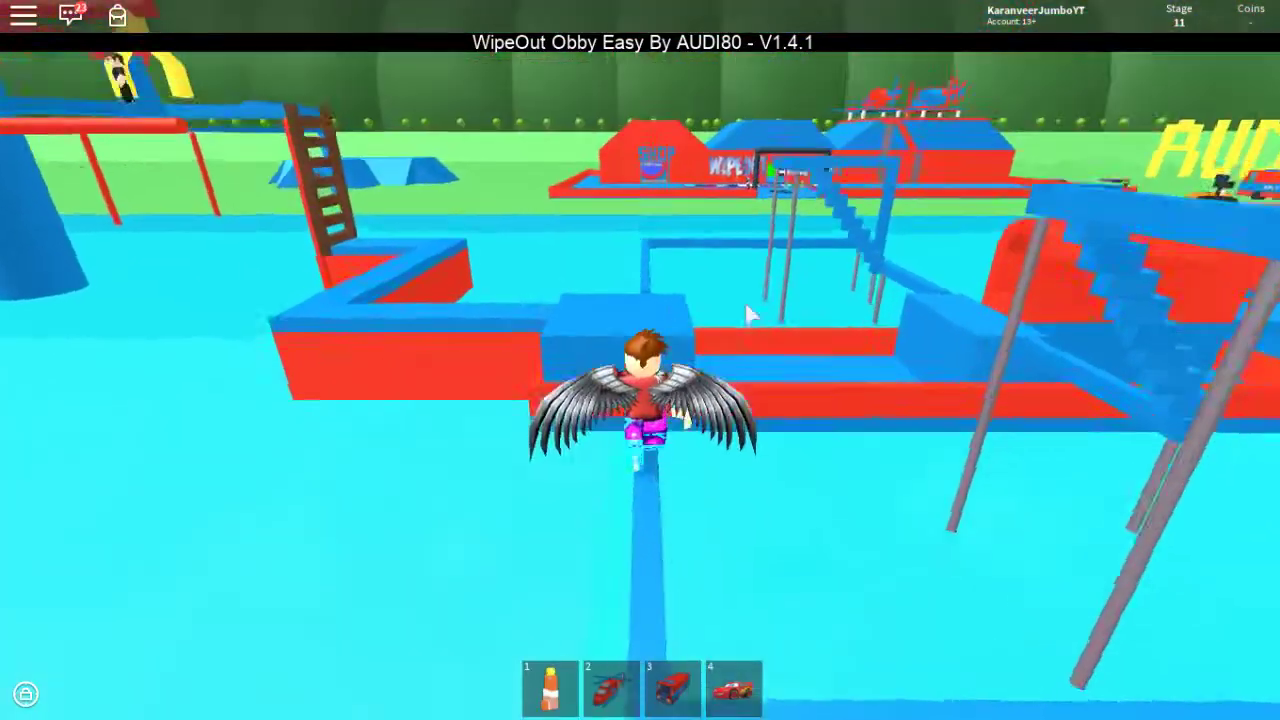
key("w")
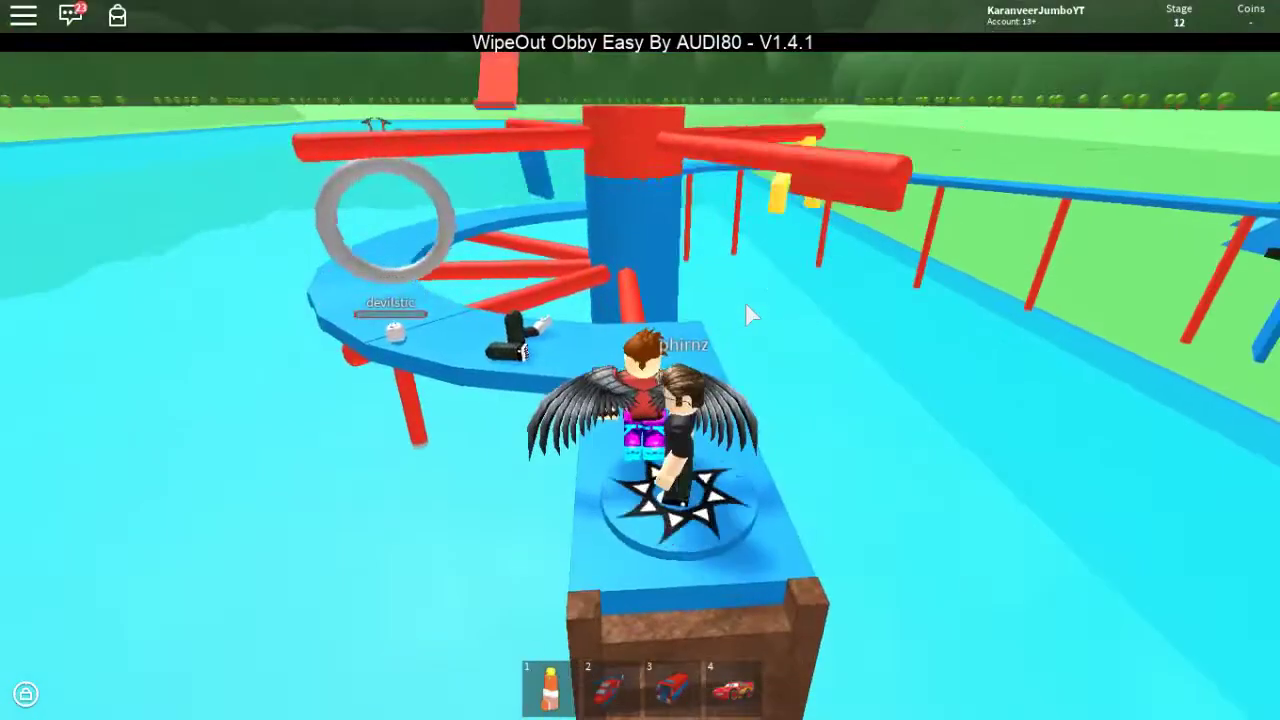
Run the curved track through the yellow arch and along the blue beam onto the grass
key("Left")
key("Left")
key("Left")
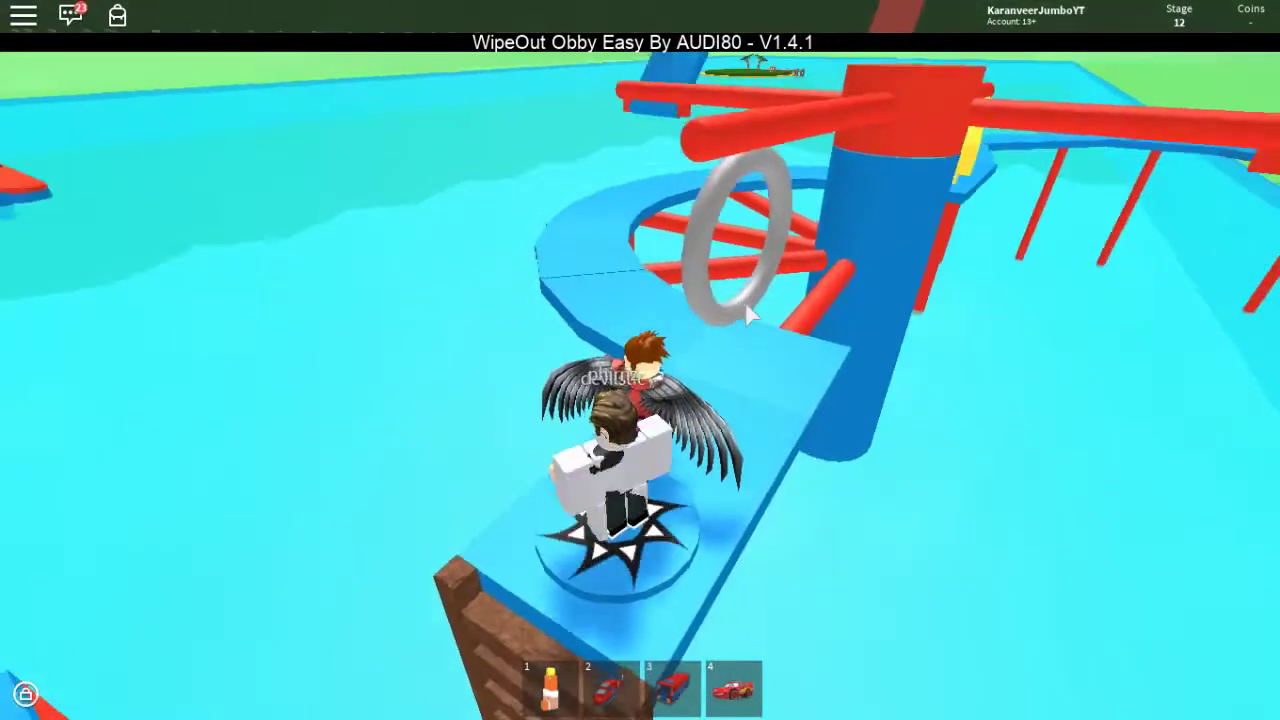
key("w")
key("w")
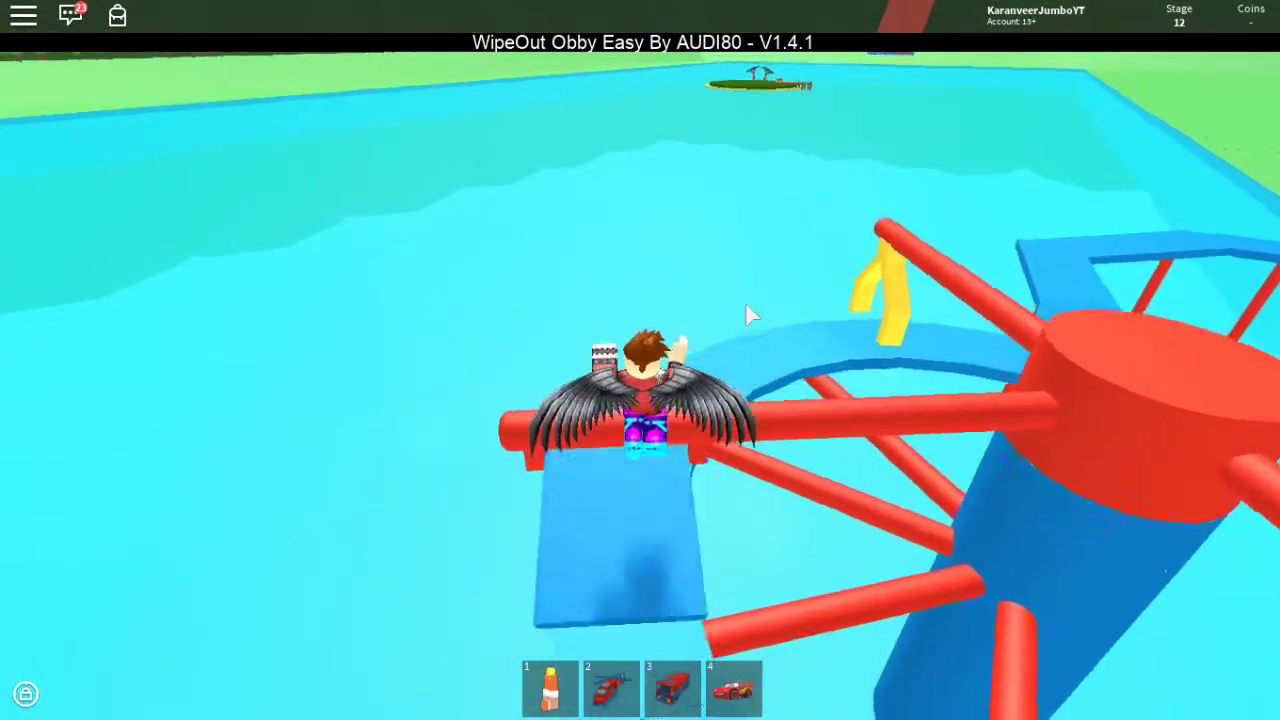
key("Right")
key("Right")
key("w")
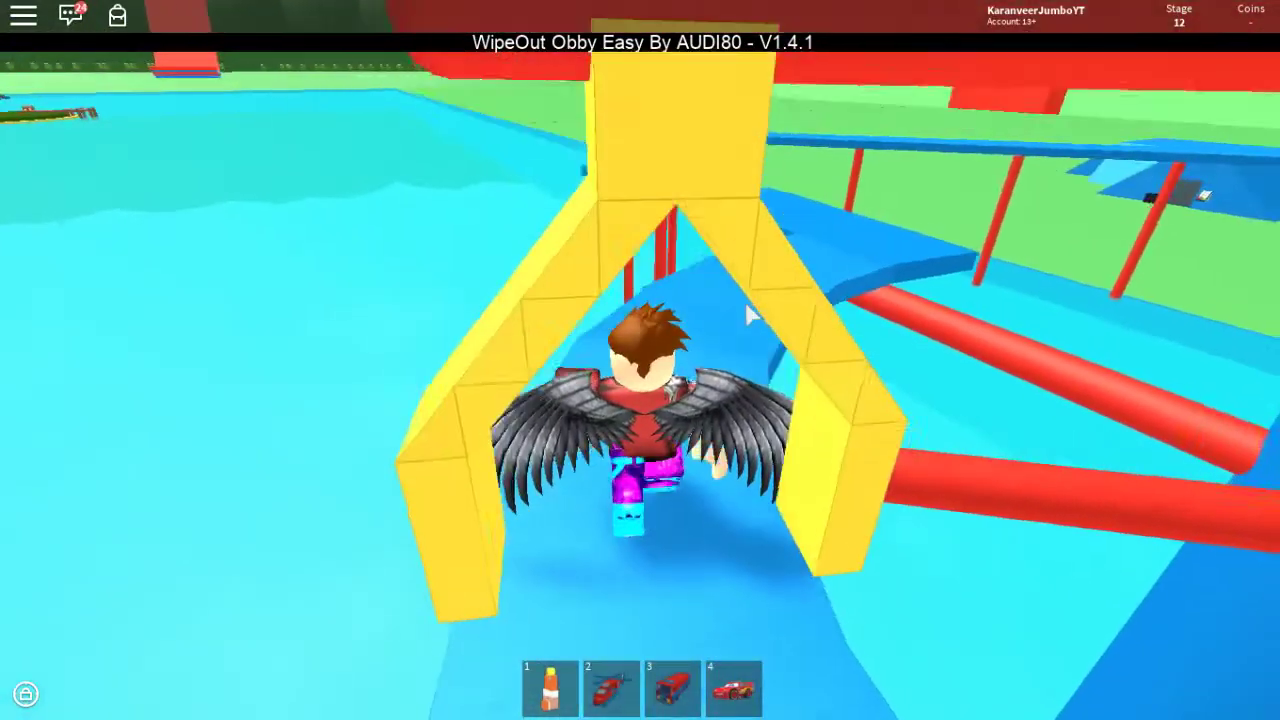
key("w")
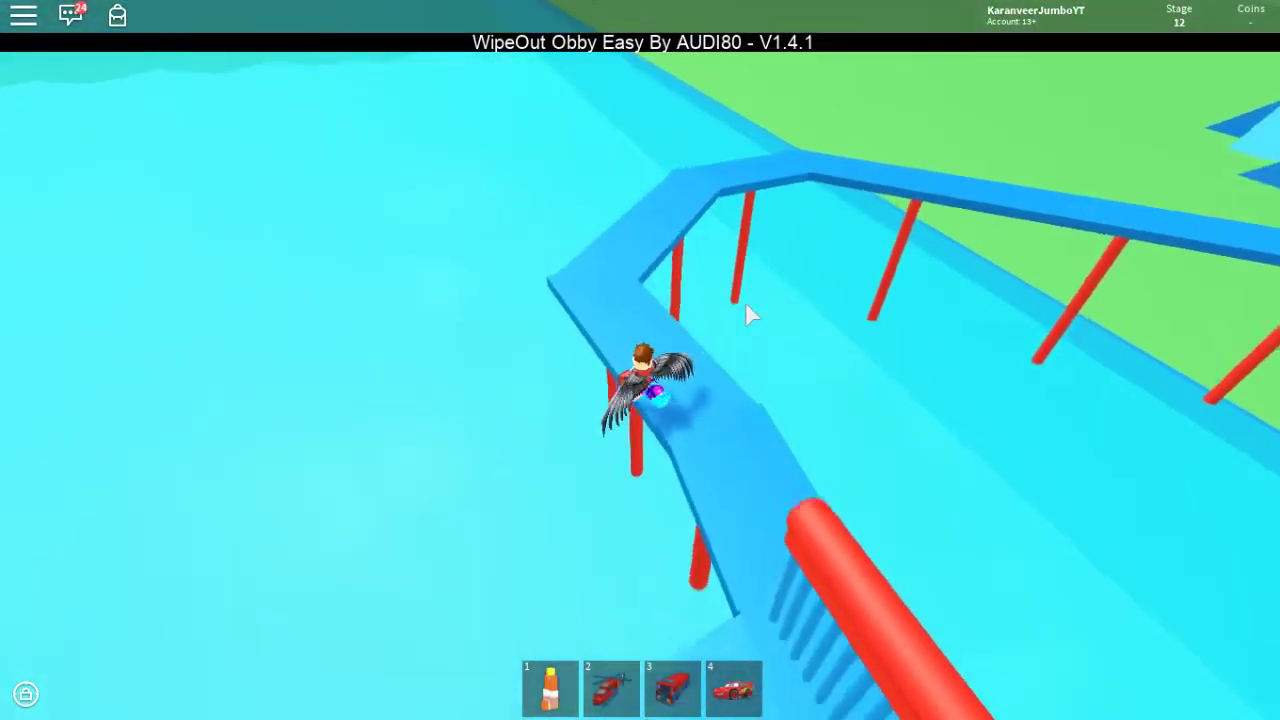
key("w")
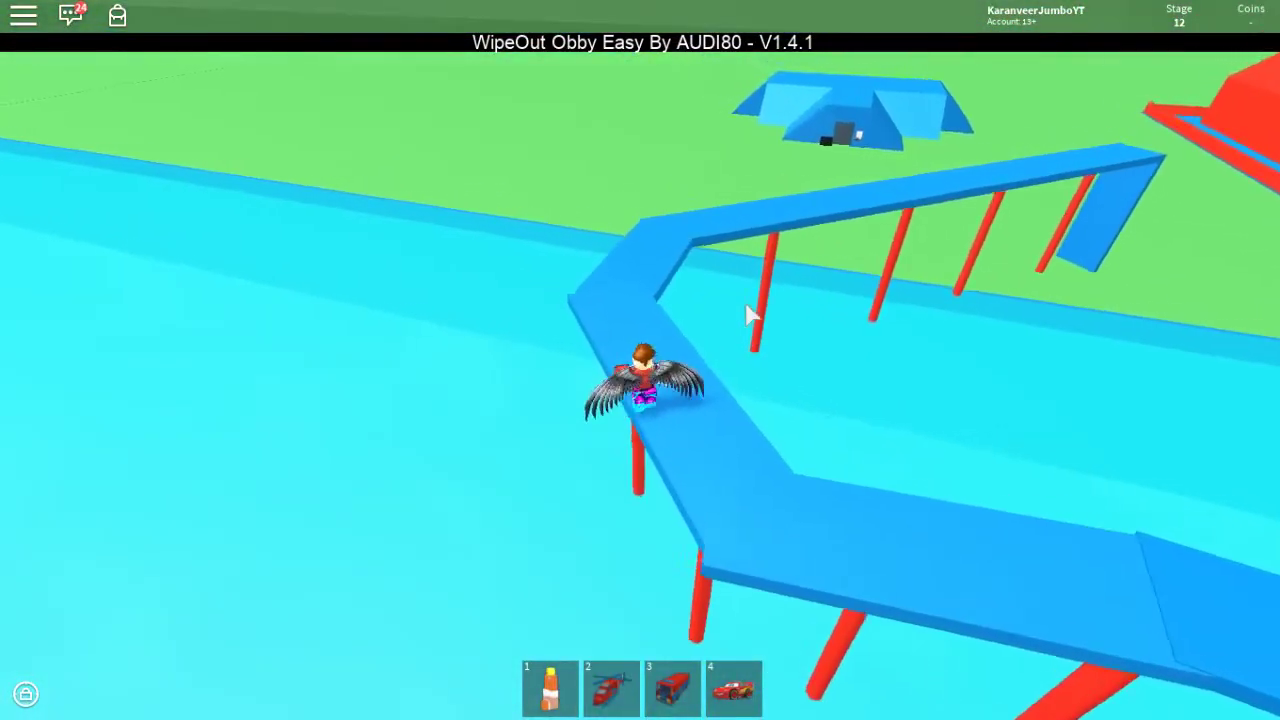
key("Tab")
key("Tab")
scroll(730, 279, "down", 5)
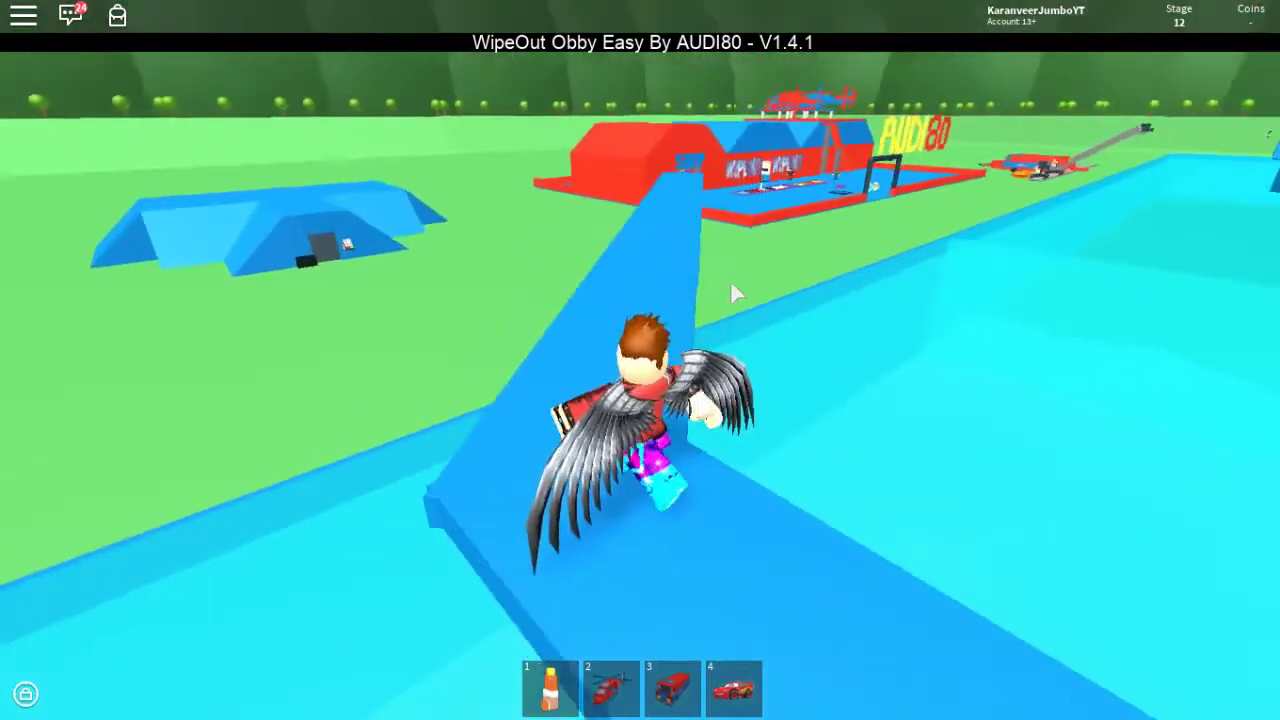
scroll(730, 279, "down", 3)
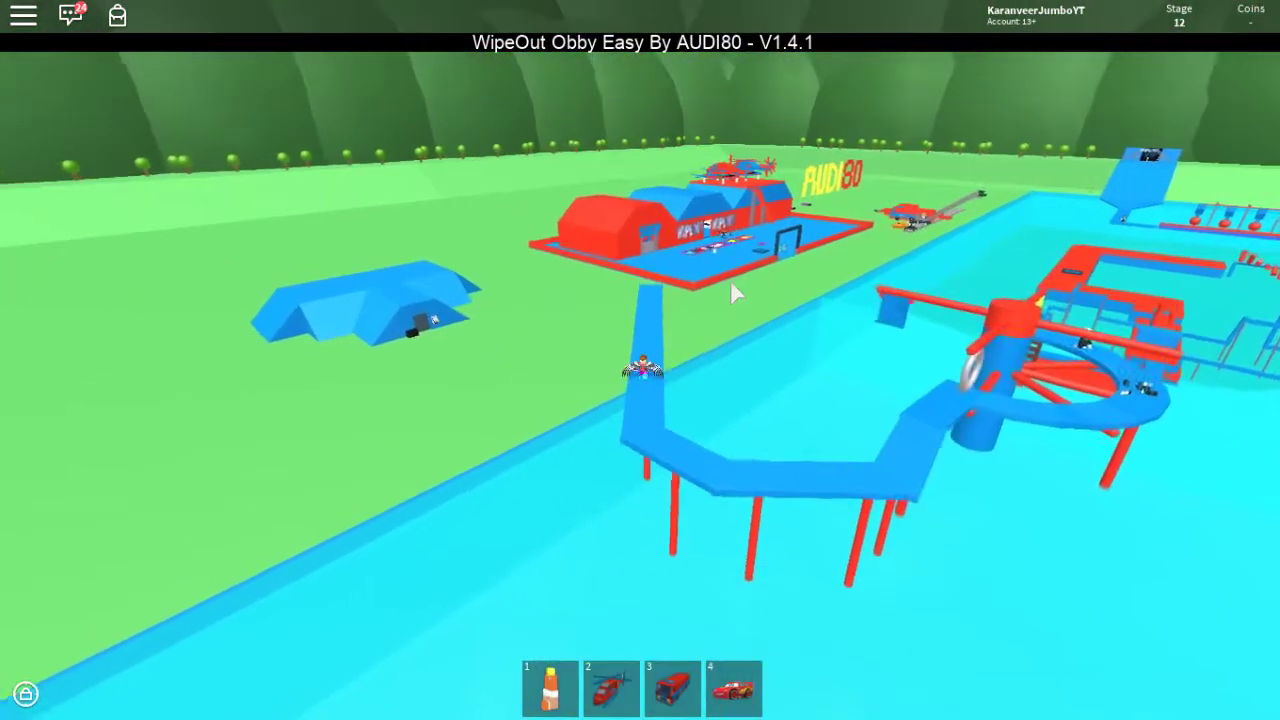
scroll(735, 290, "up", 2)
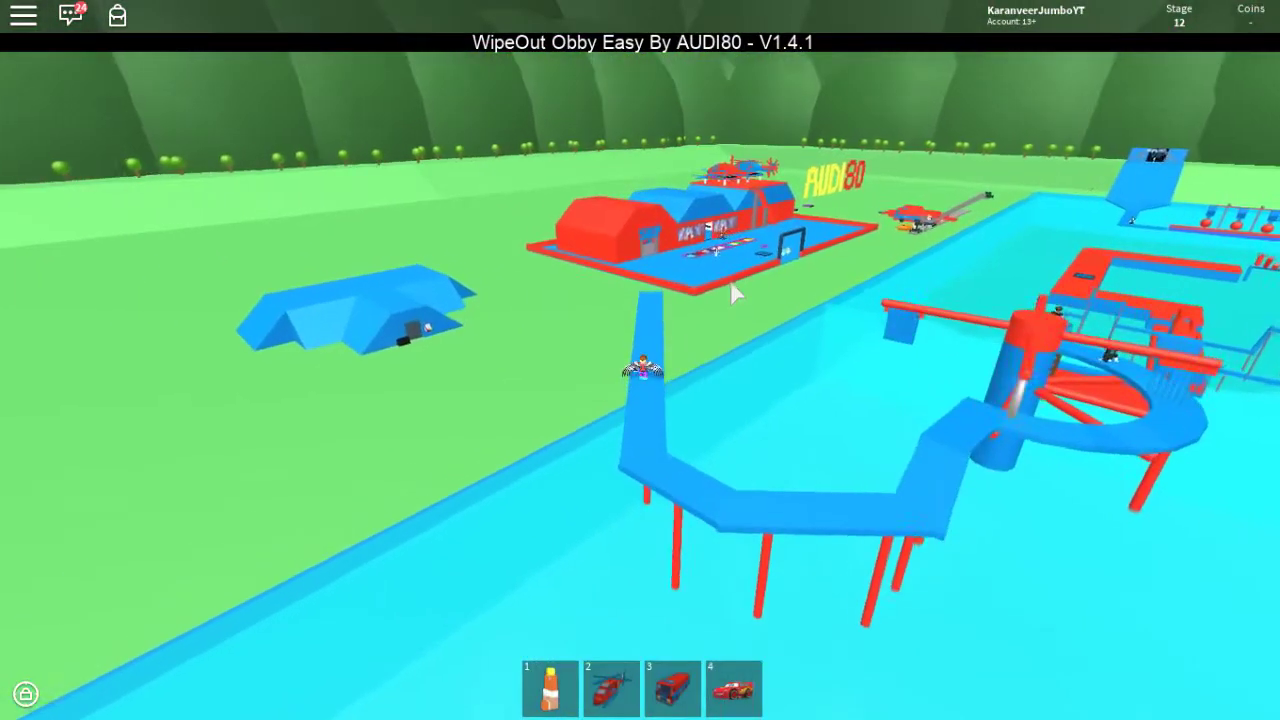
scroll(735, 290, "up", 2)
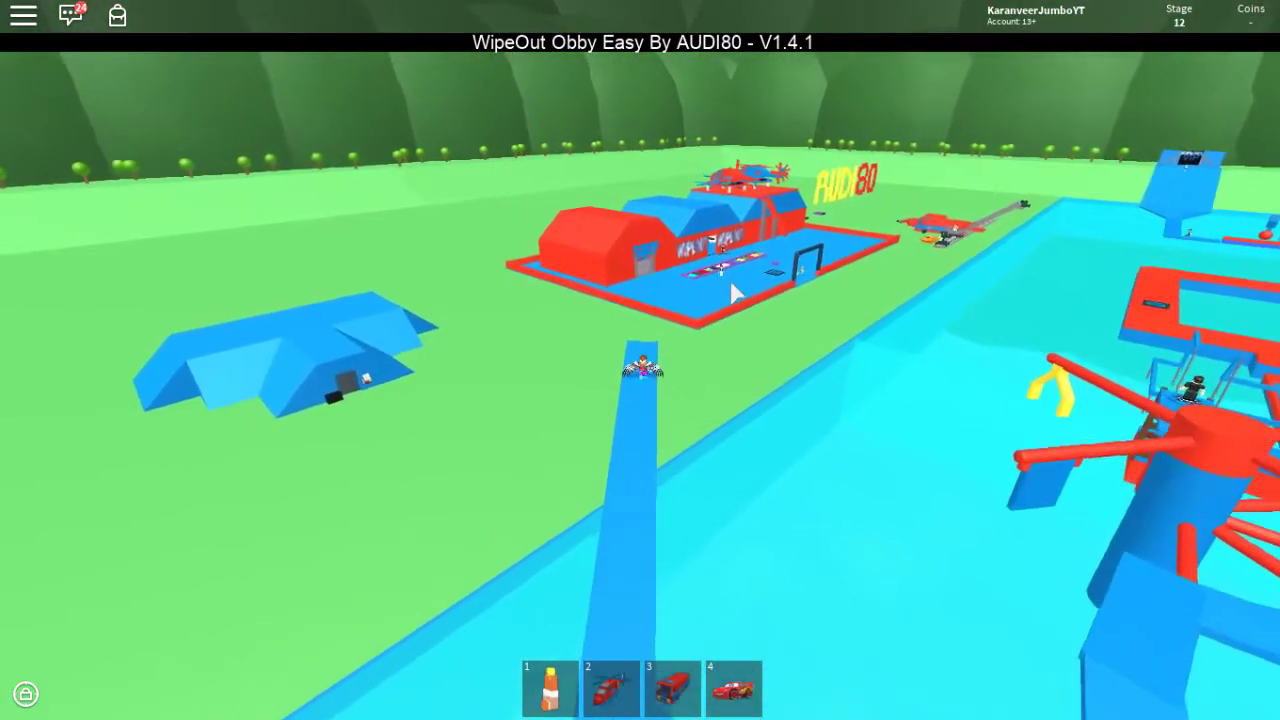
scroll(732, 285, "up", 2)
key("Left")
key("Left")
key("Left")
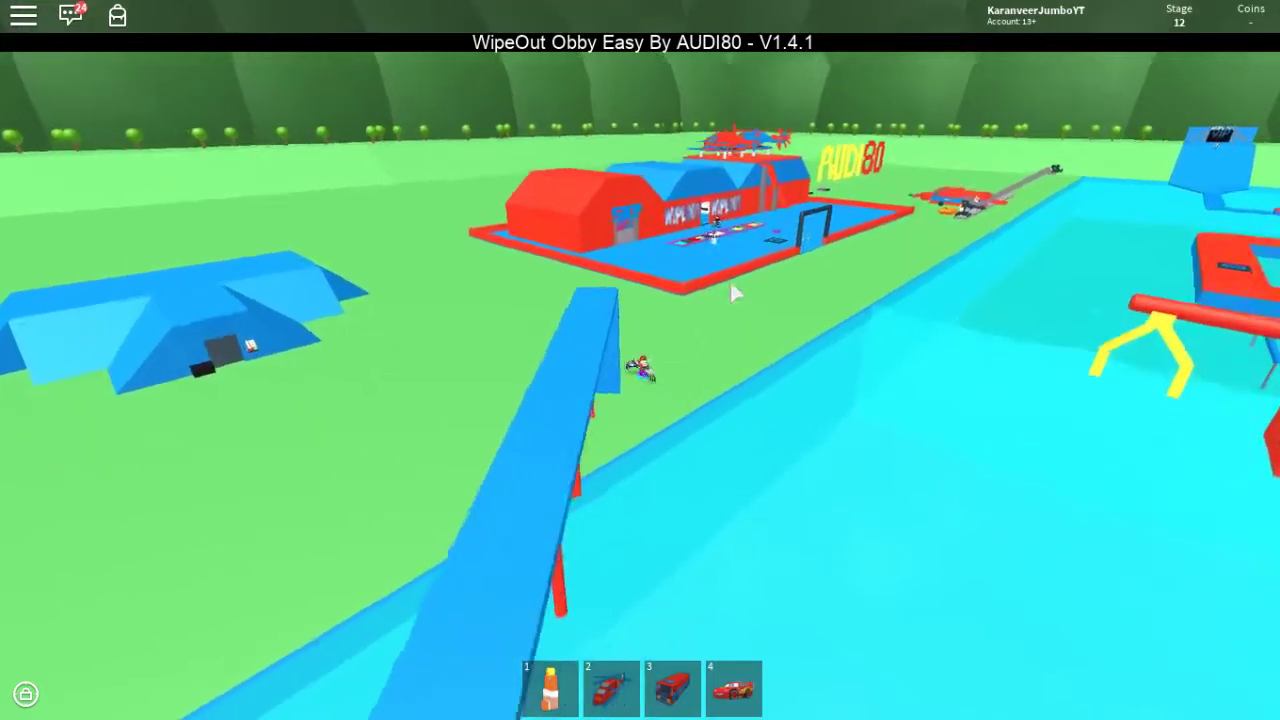
scroll(732, 285, "up", 4)
scroll(735, 293, "down", 3)
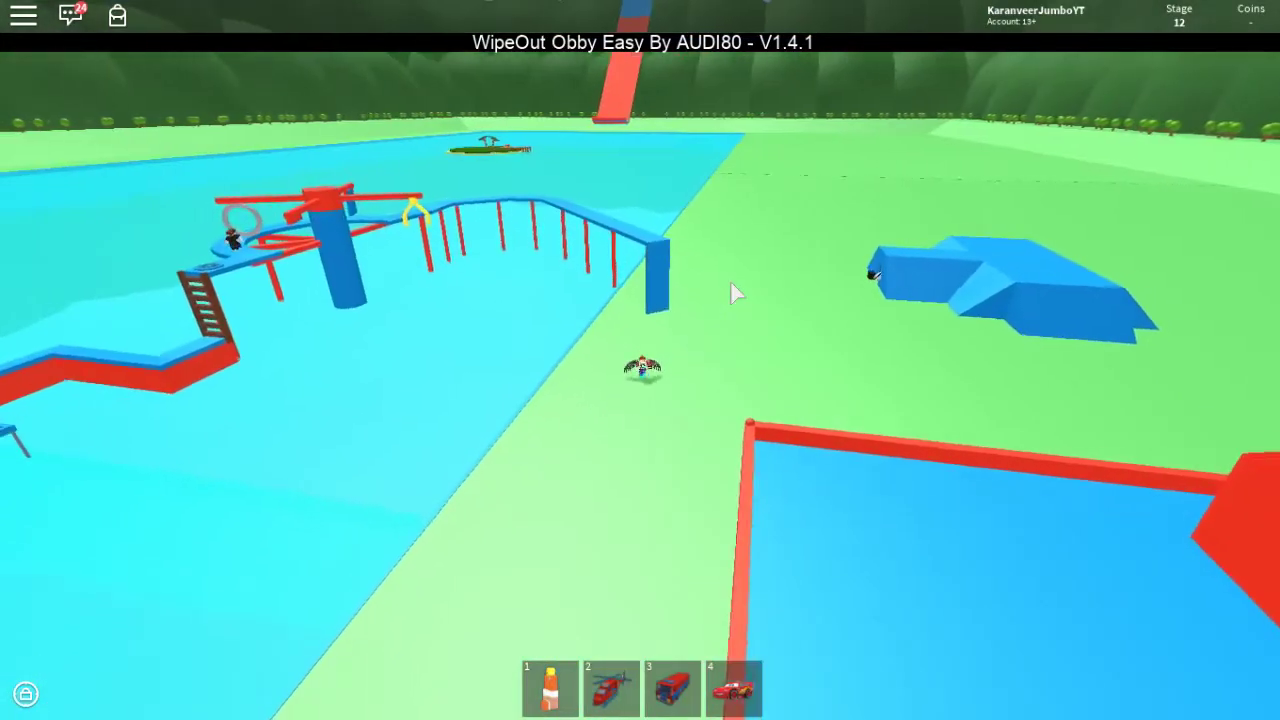
Turn toward the red WIPEOUT building and walk onto its teleport pad to stage 13
key("Right")
key("Right")
key("Right")
scroll(735, 293, "up", 3)
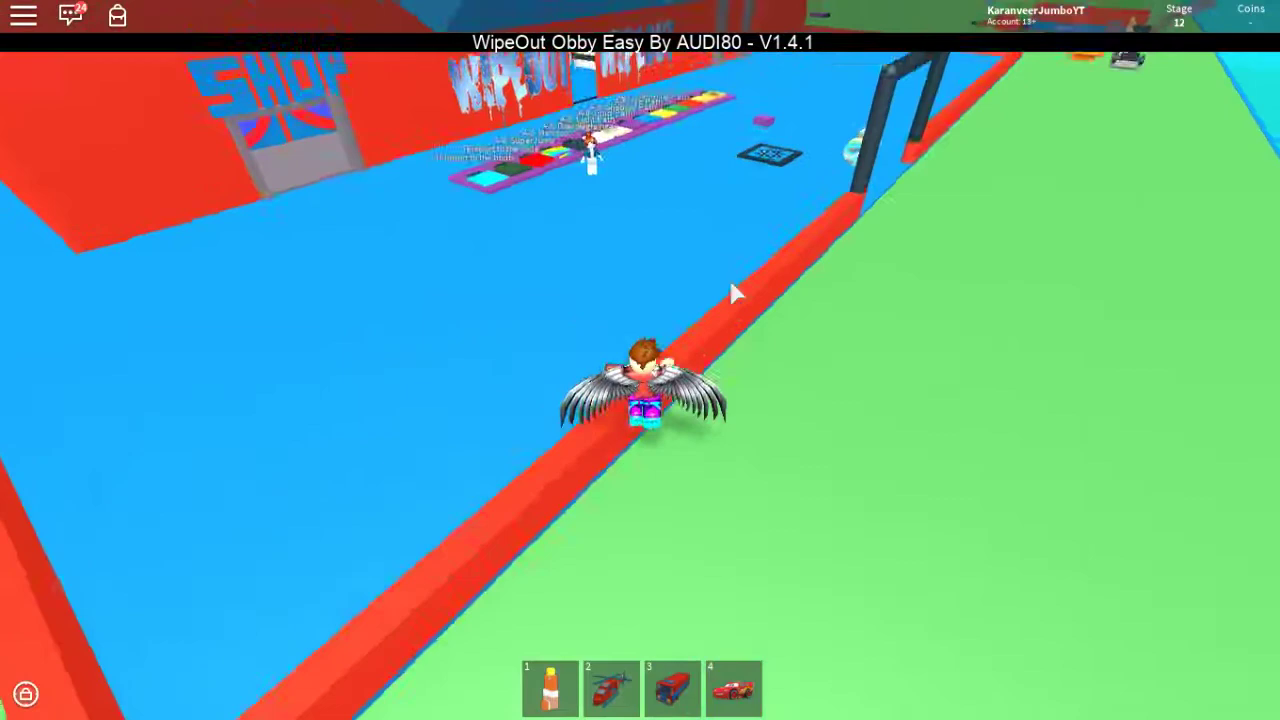
scroll(735, 293, "up", 2)
scroll(735, 293, "down", 2)
key("Left")
key("Left")
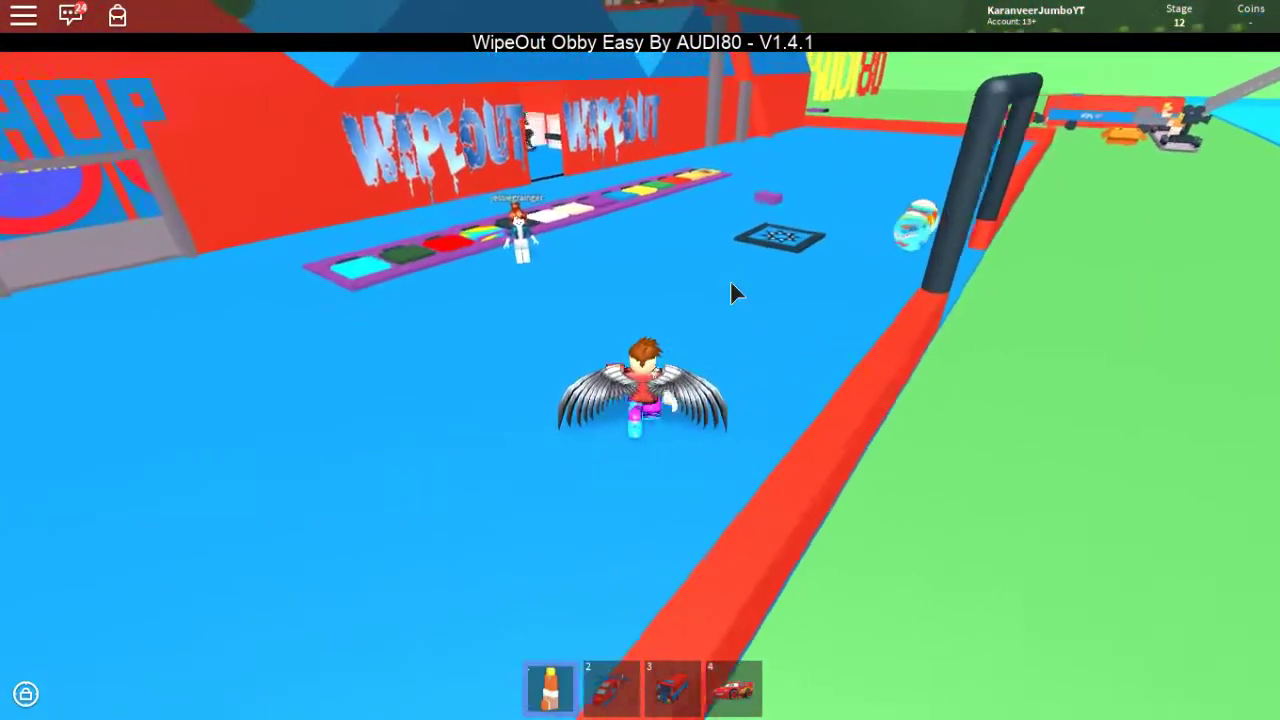
scroll(735, 293, "up", 2)
key("w")
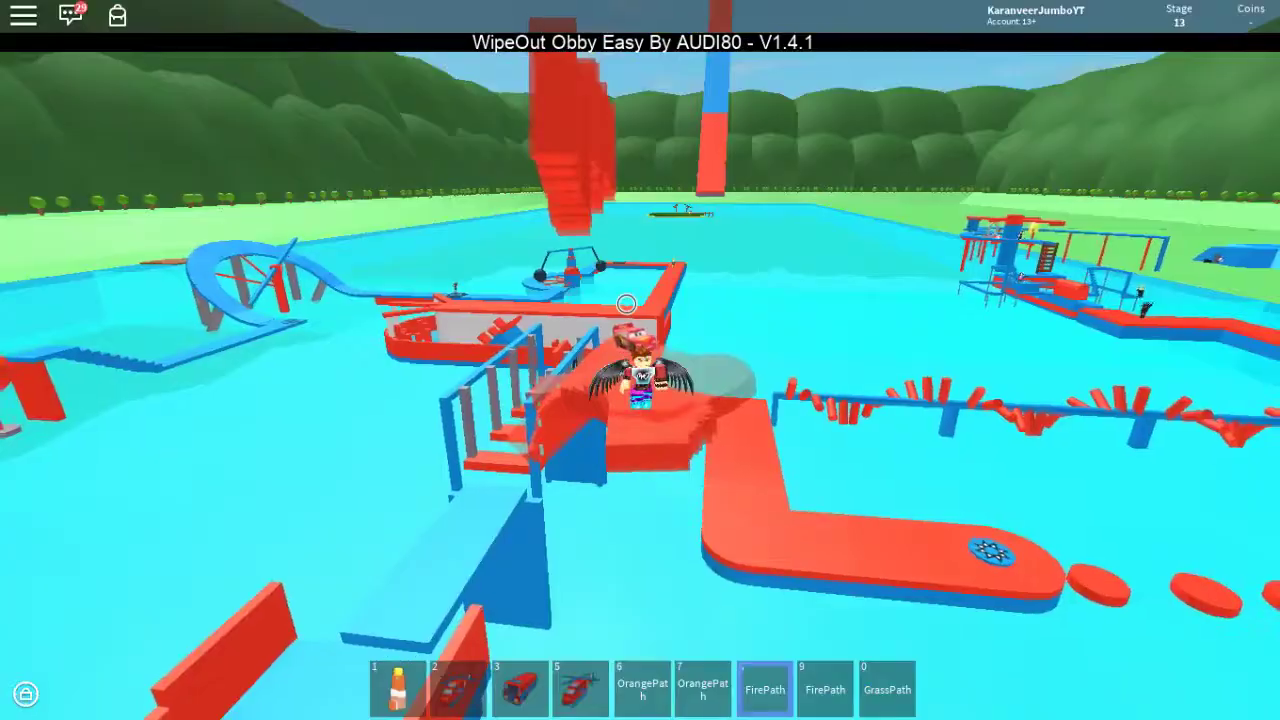